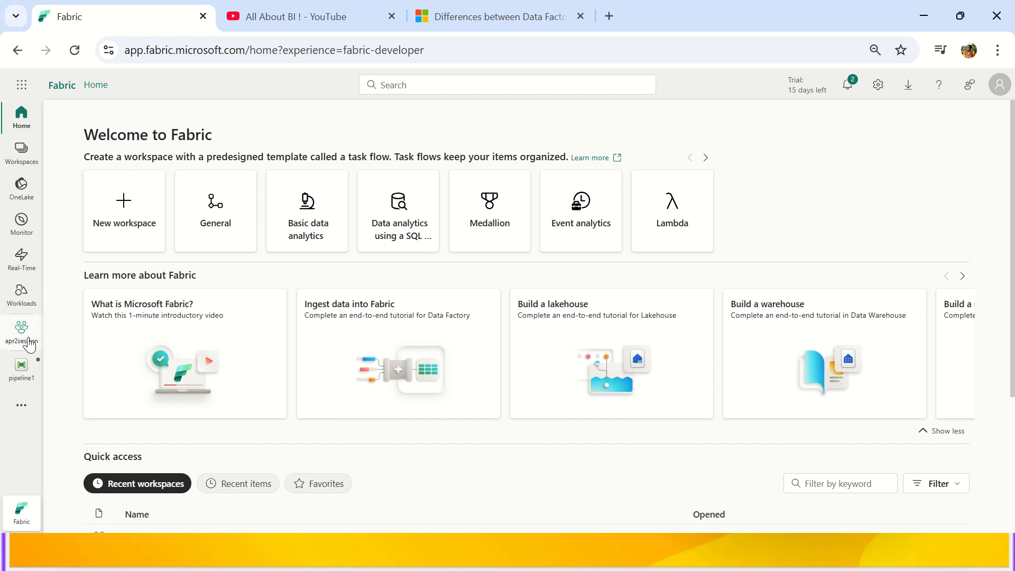
Discard the unsaved pipeline1 and open the ytworkspace workspace.
left_click(35, 359)
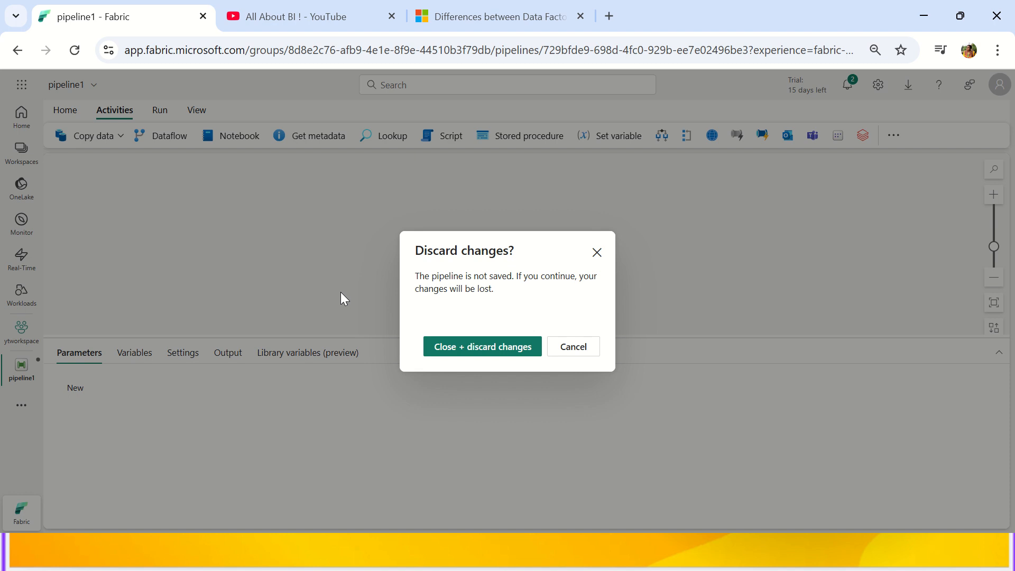
left_click(442, 346)
left_click(28, 153)
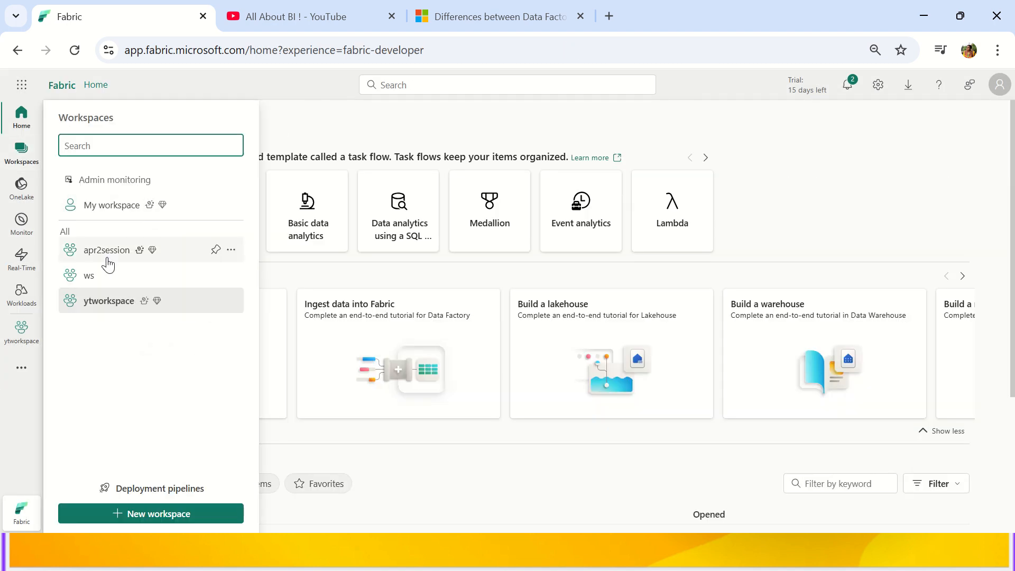
left_click(106, 313)
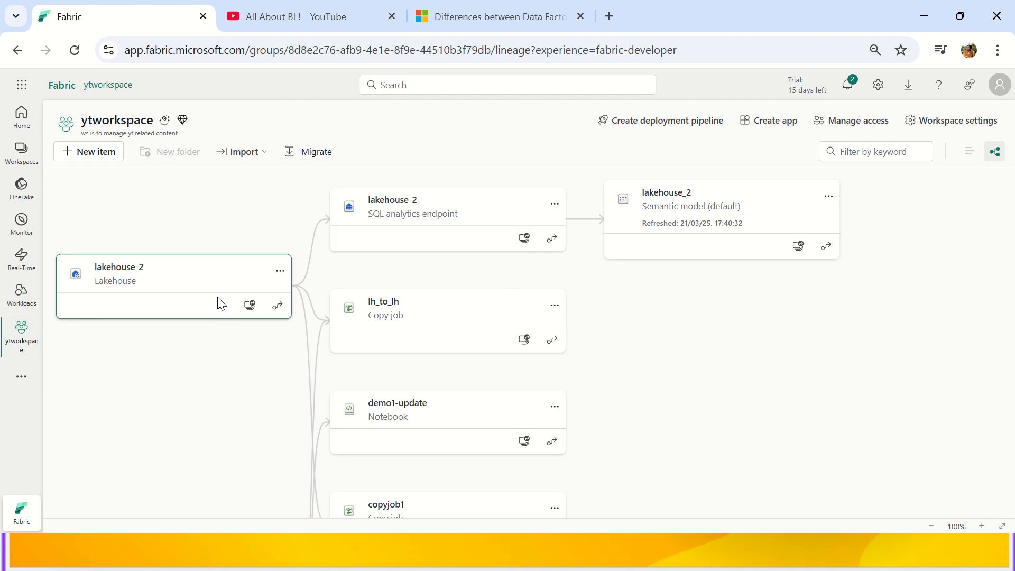
Add a new Data pipeline item to ytworkspace by filtering the item types for 'pip'.
left_click(90, 154)
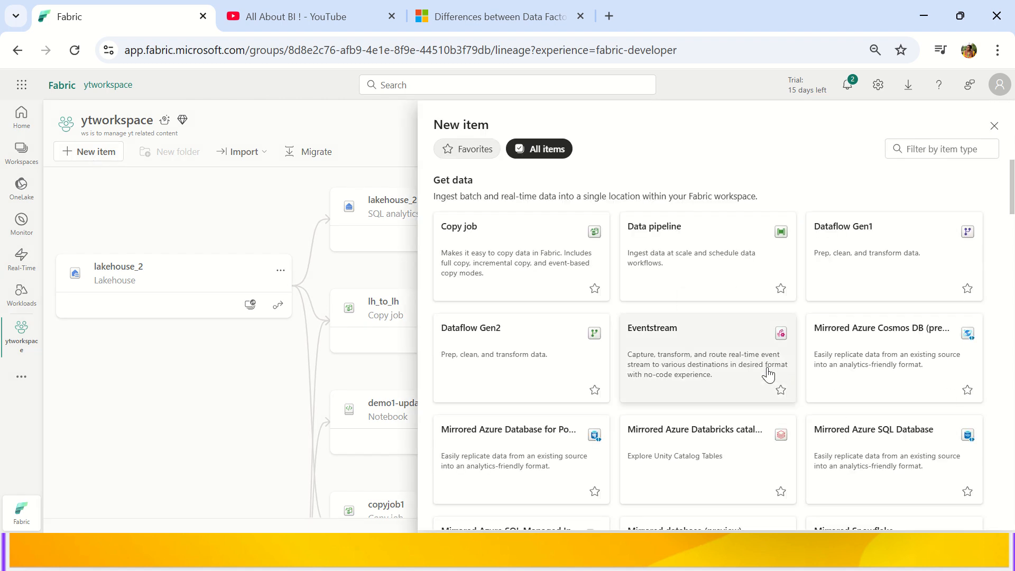
scroll(745, 280, "down", 4)
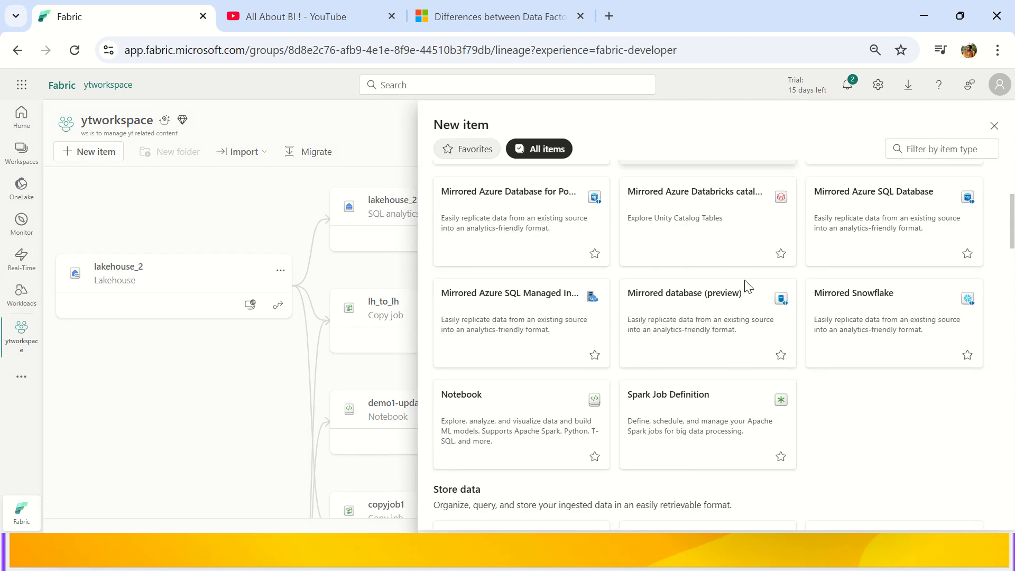
scroll(749, 286, "down", 10)
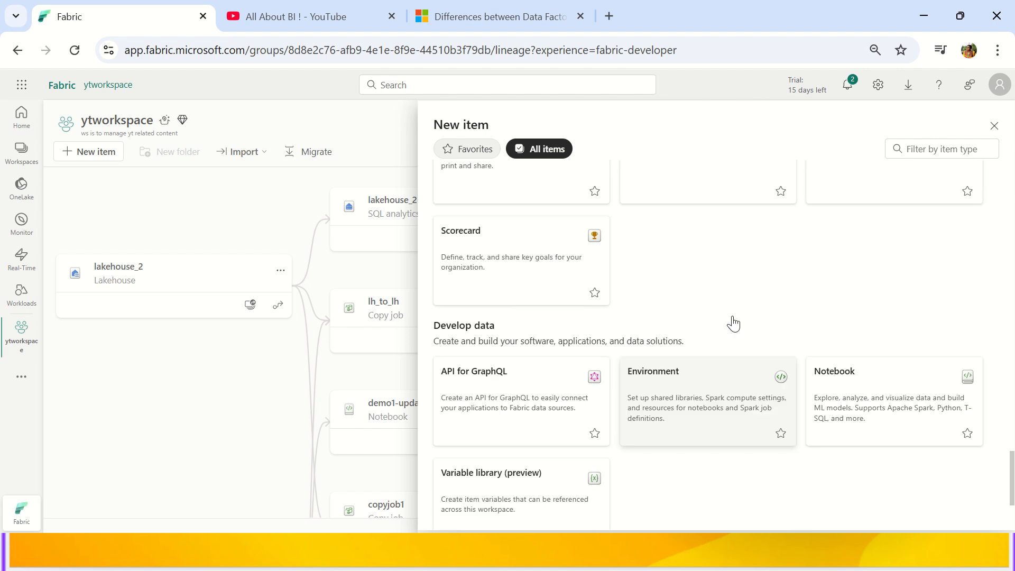
scroll(733, 323, "up", 14)
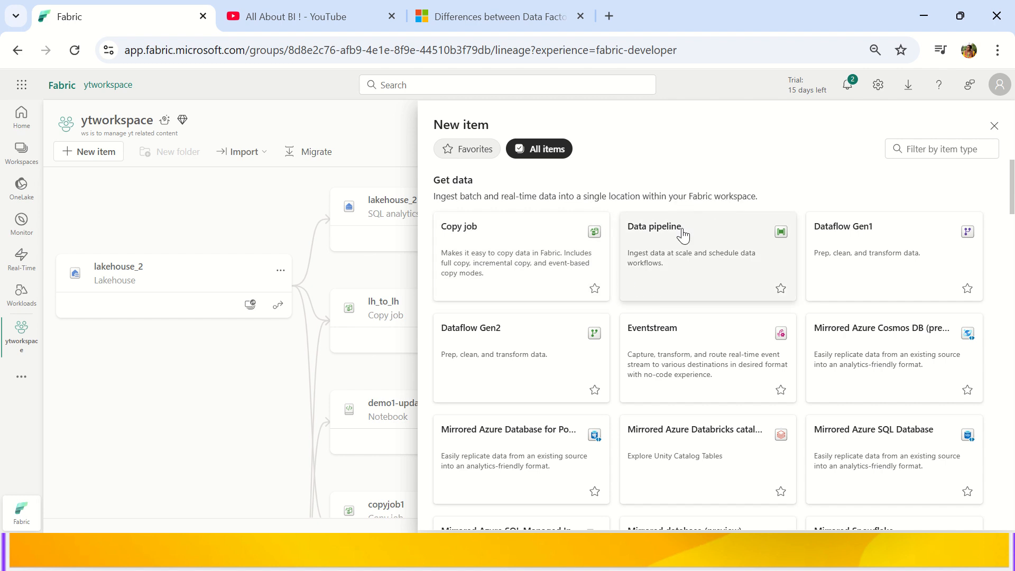
left_click(916, 152)
type("pip")
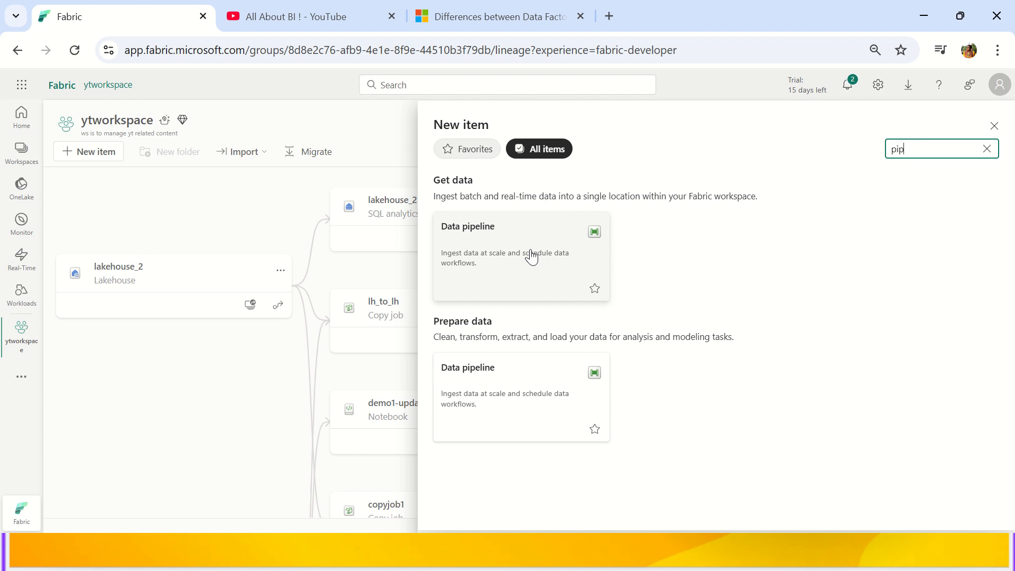
left_click(528, 250)
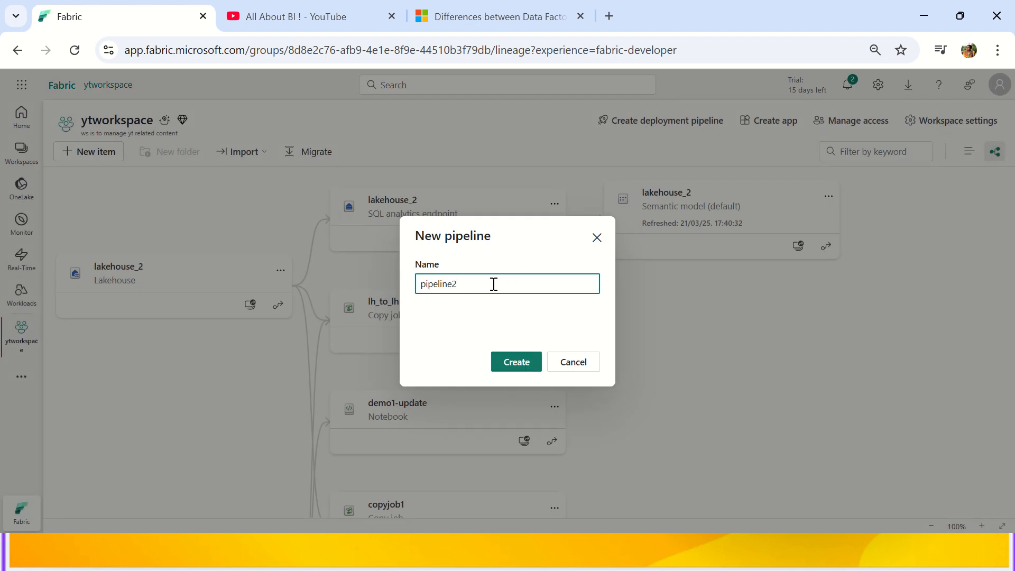
Name the new pipeline yt_pl and create it.
type("yt_plname")
key("BackSpace")
key("BackSpace")
key("BackSpace")
key("BackSpace")
left_click(503, 354)
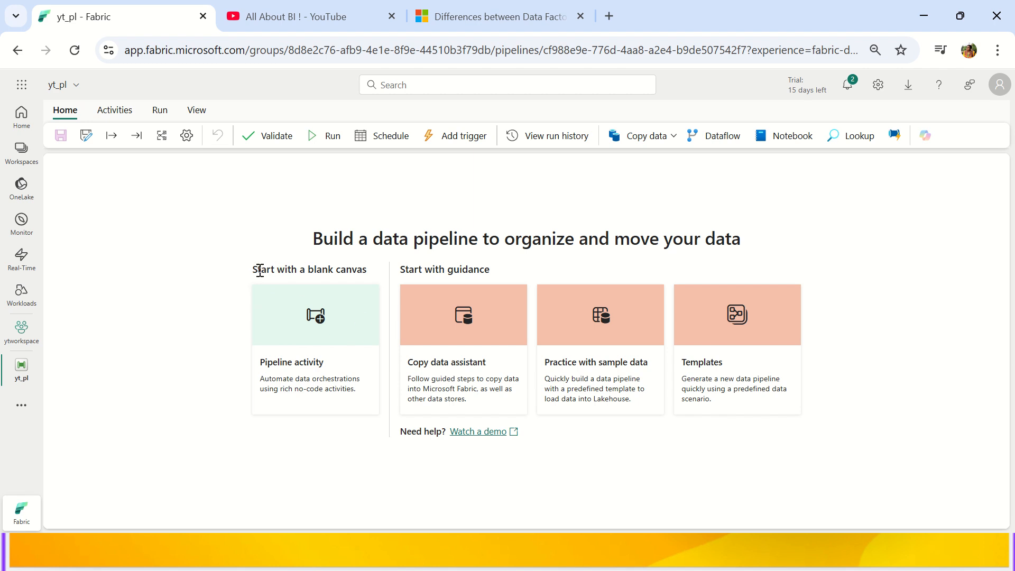
Compare the 'Start with a blank canvas' option with the 'Start with guidance' options on yt_pl's start page.
left_click_drag(260, 270, 372, 274)
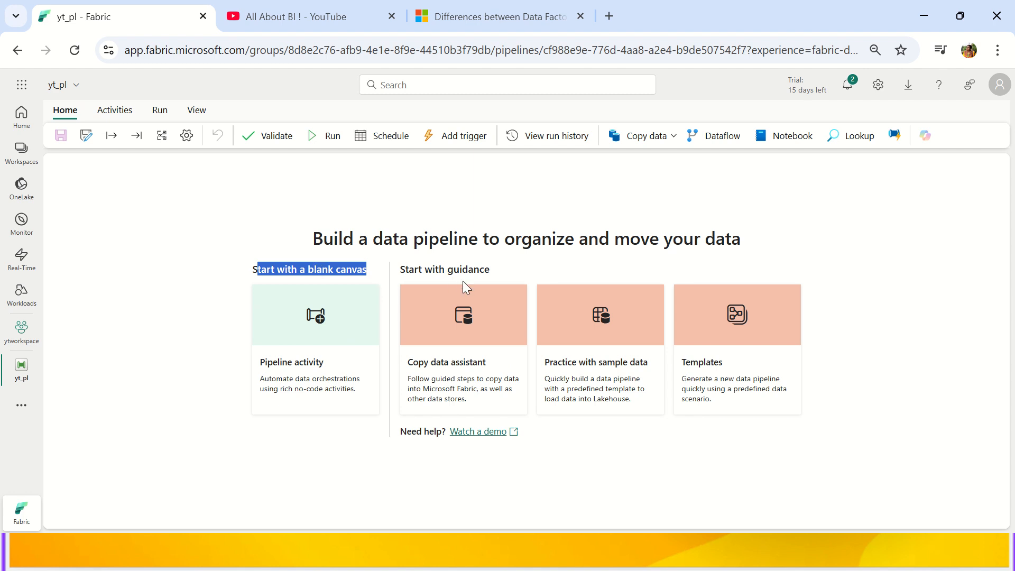
left_click_drag(491, 271, 393, 266)
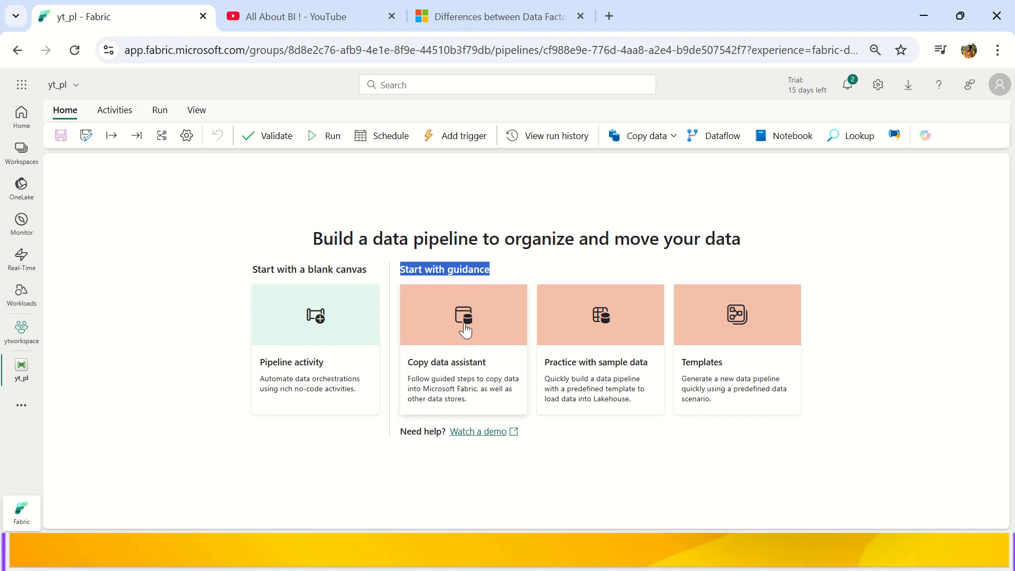
left_click_drag(251, 270, 375, 274)
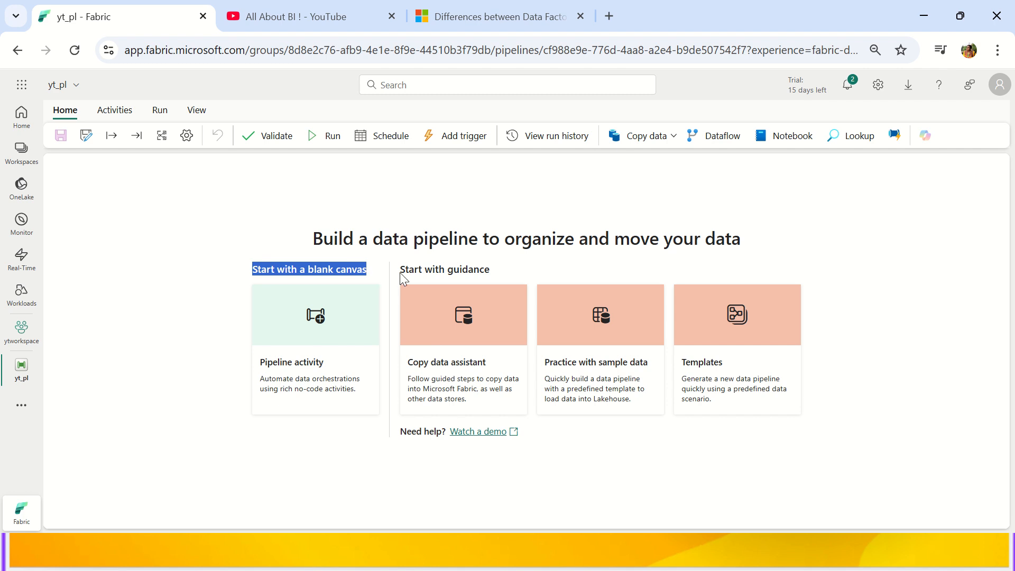
left_click_drag(402, 271, 511, 274)
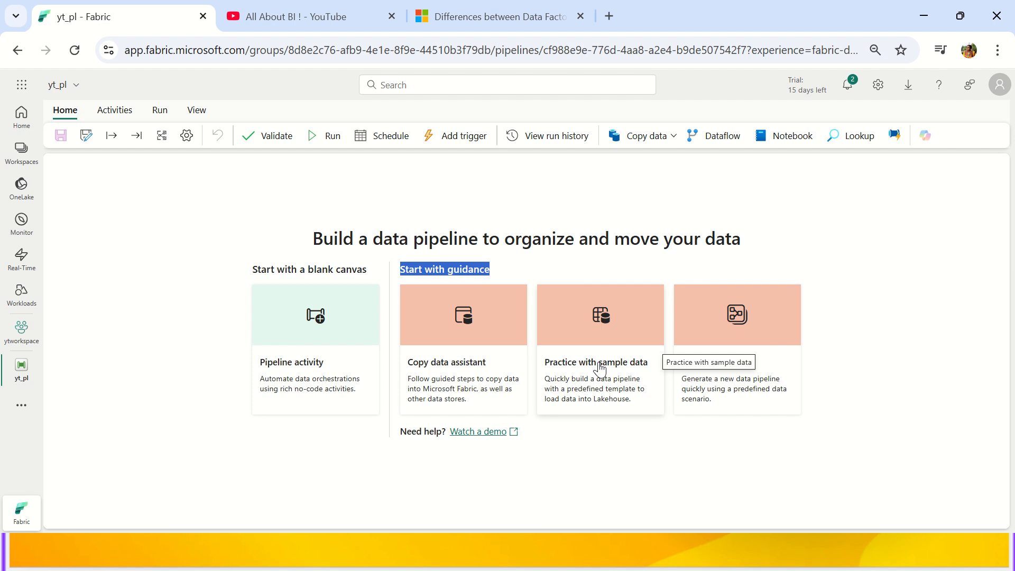
Open the Practice with sample data template and review its sample-data-to-Lakehouse title and description.
left_click(599, 368)
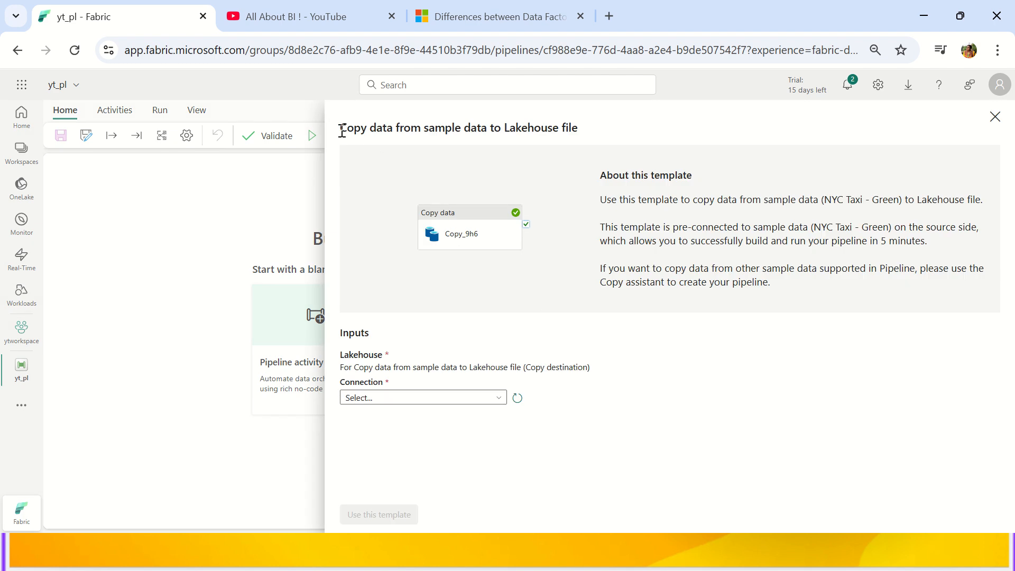
left_click_drag(340, 129, 561, 128)
left_click(594, 126)
triple_click(574, 129)
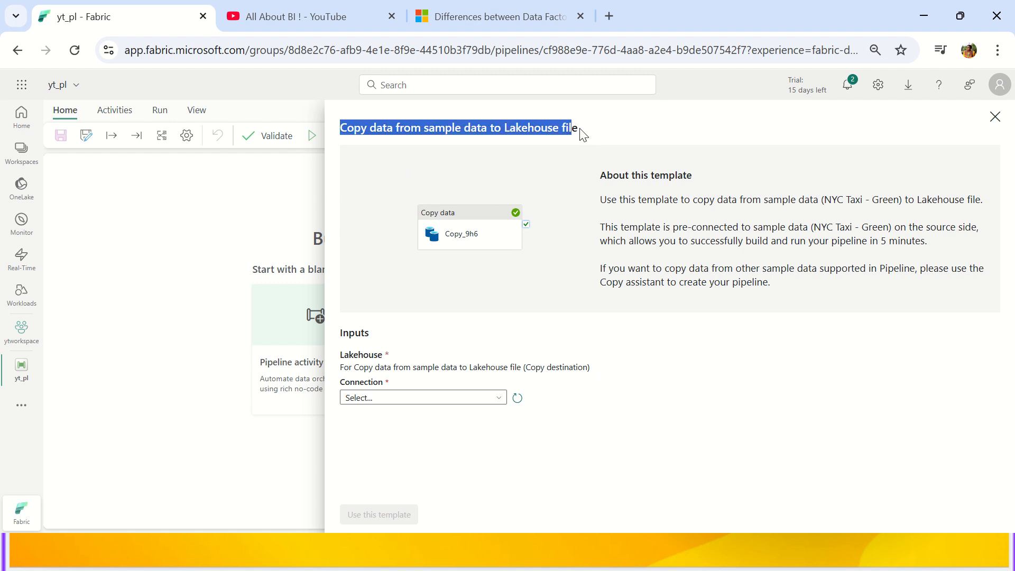
left_click(582, 133)
left_click_drag(505, 130, 559, 131)
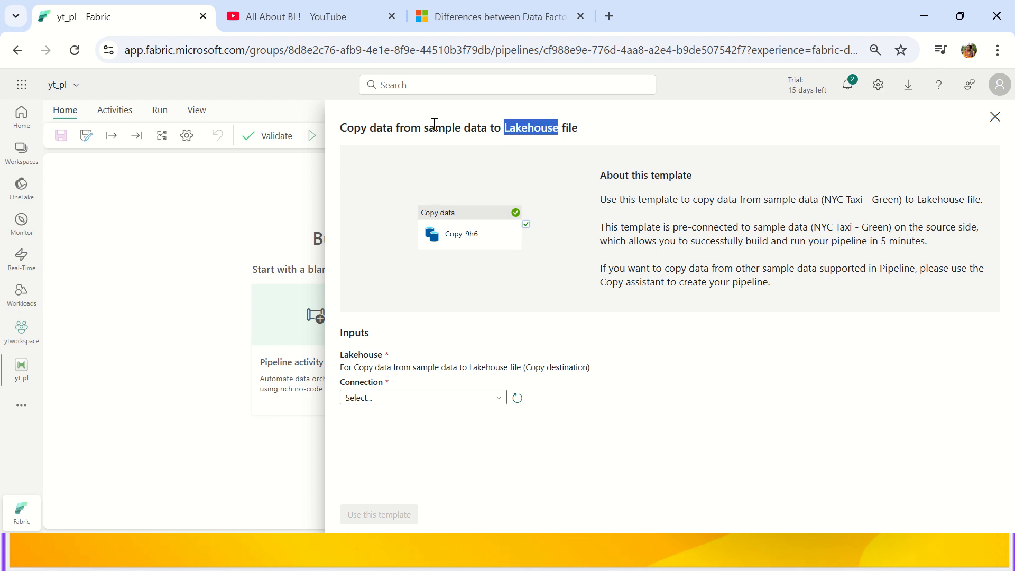
left_click_drag(429, 128, 487, 128)
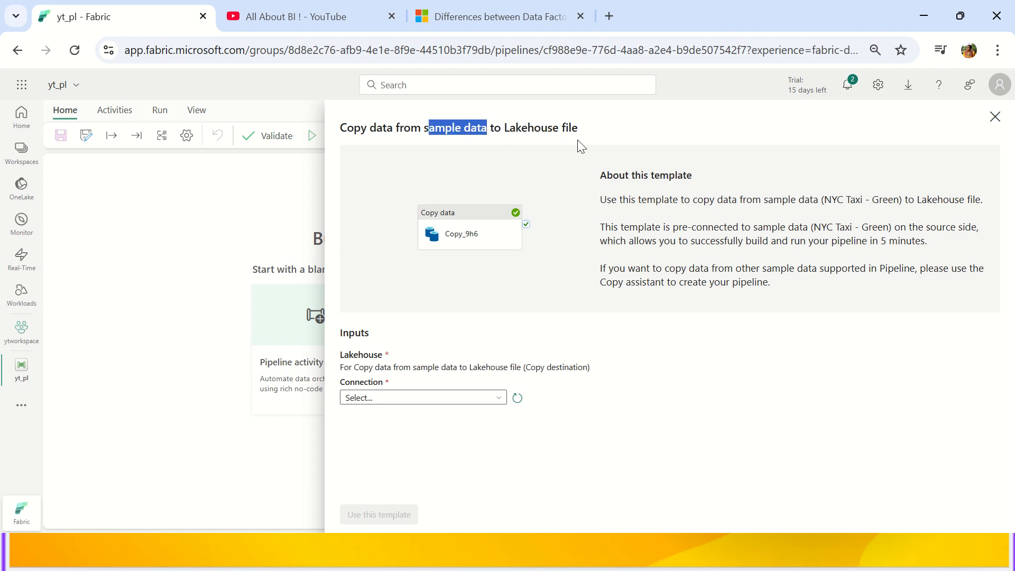
left_click_drag(629, 200, 970, 201)
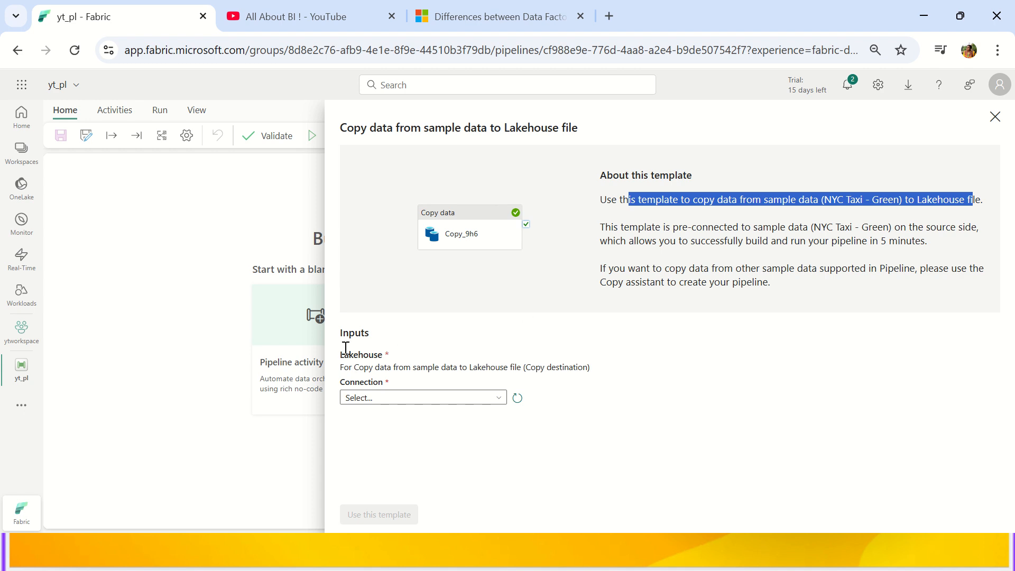
Choose MyYTLakehouse as the destination Lakehouse connection and create the pipeline from the template.
left_click_drag(340, 360, 391, 359)
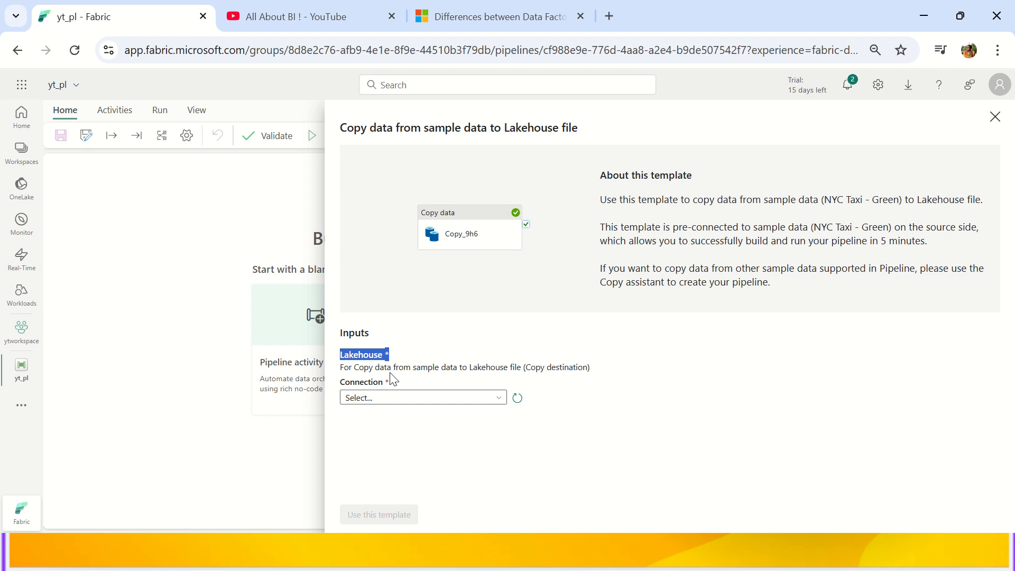
left_click_drag(390, 385, 335, 385)
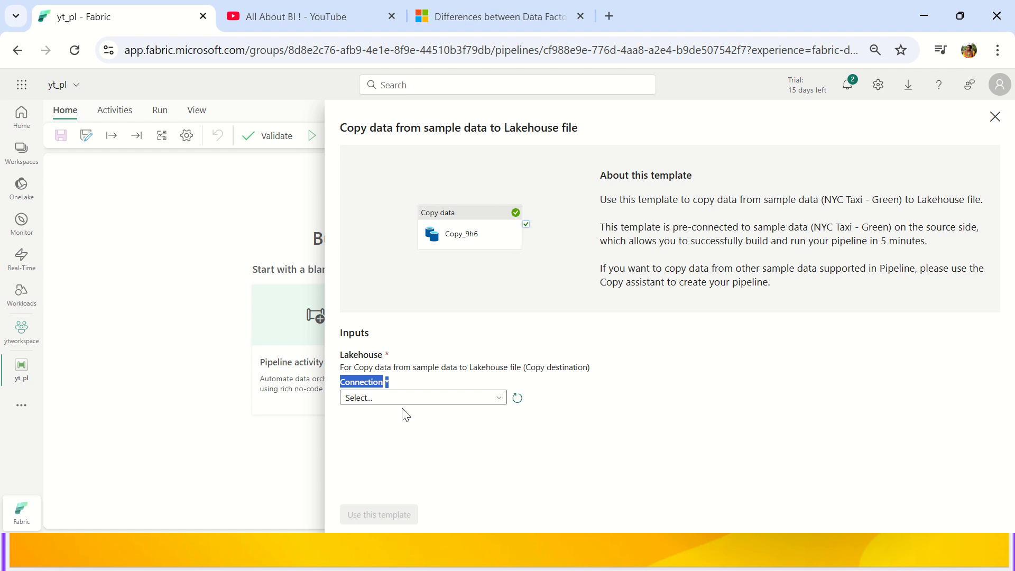
left_click(498, 406)
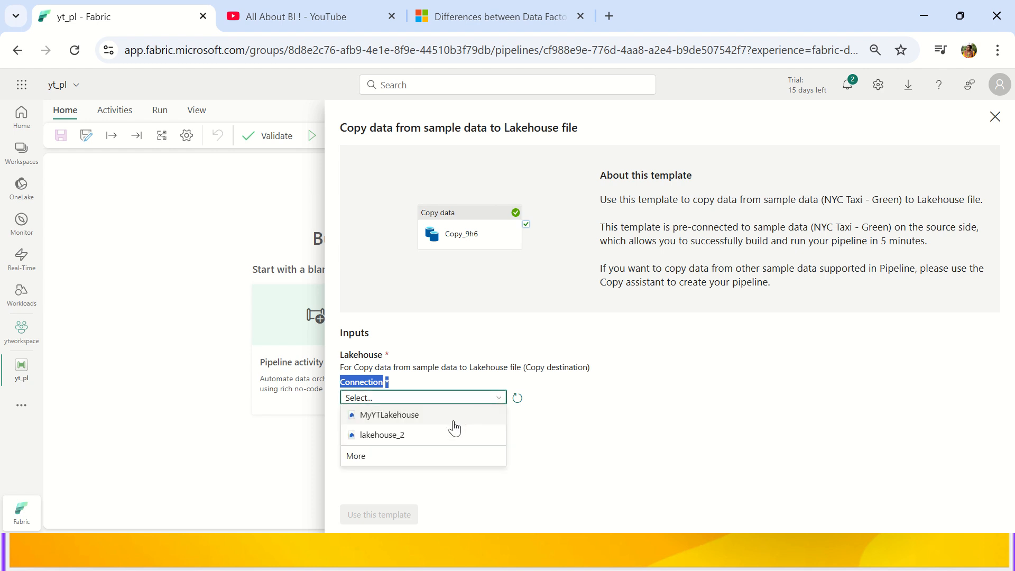
left_click(431, 417)
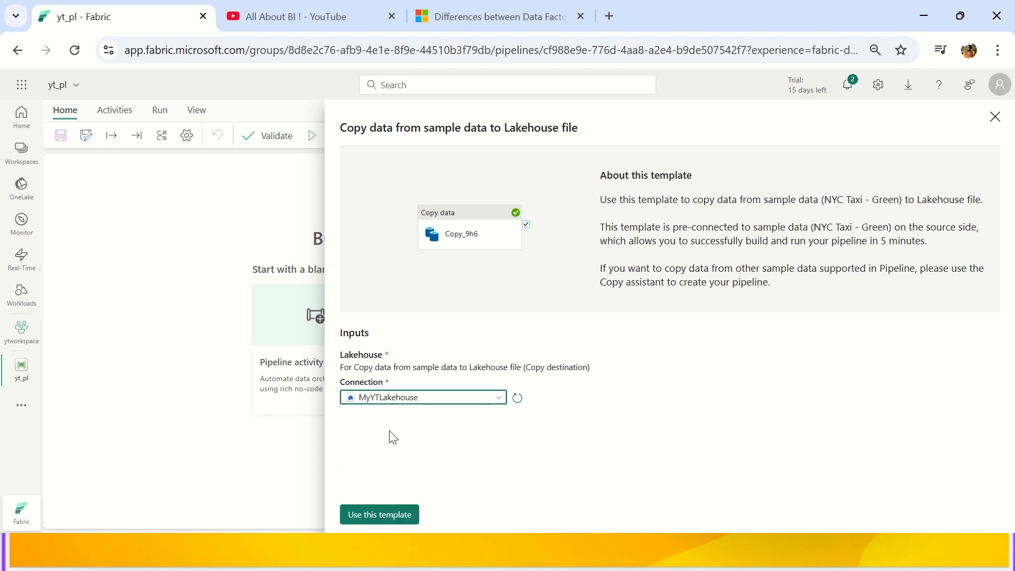
left_click(380, 516)
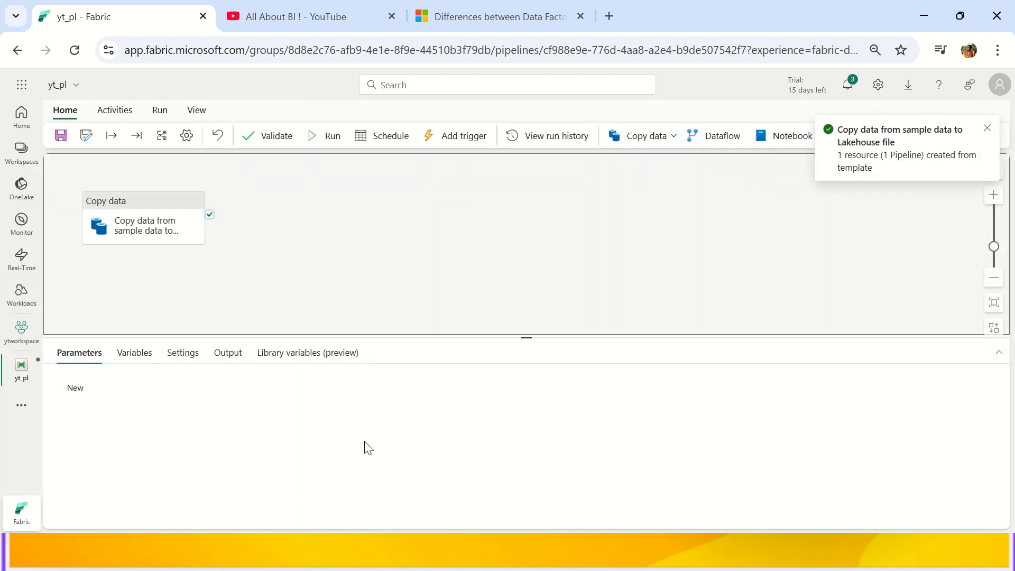
Resize the bottom properties panel and move the Copy data activity toward the canvas centre.
left_click_drag(521, 337, 520, 378)
left_click_drag(120, 231, 386, 233)
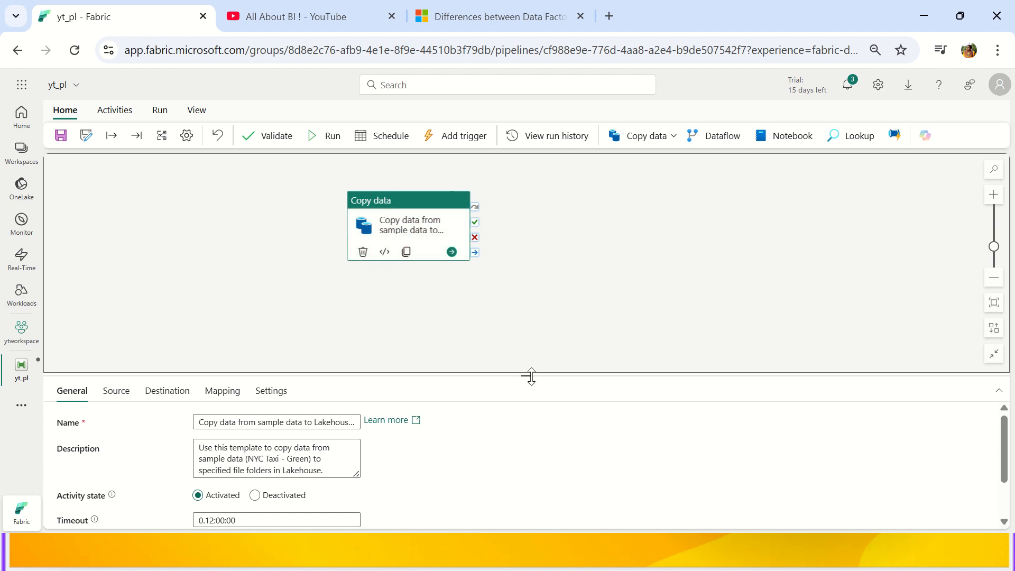
left_click_drag(531, 377, 527, 289)
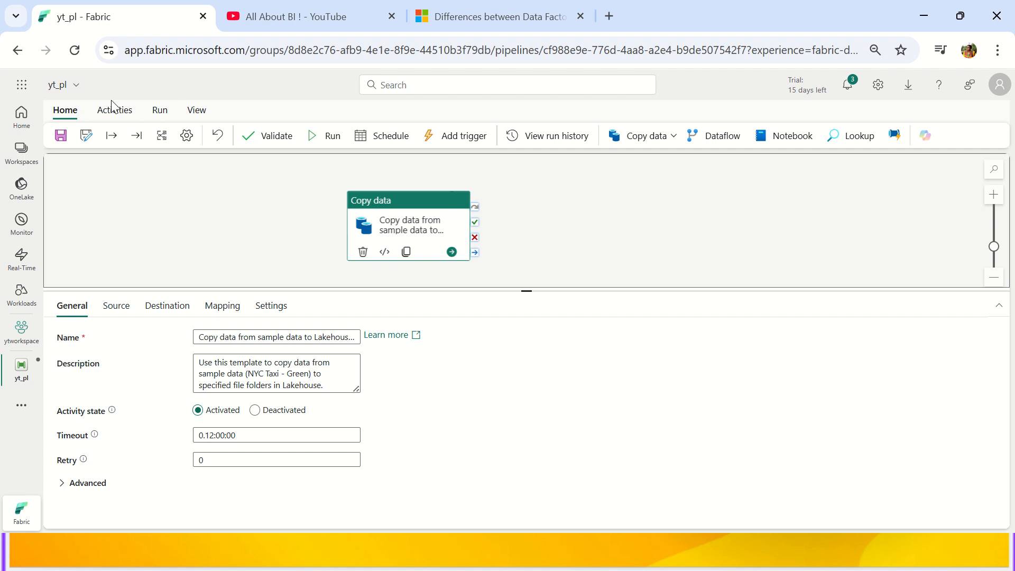
Browse the full list of pipeline activities, then deselect Copy data to show pipeline-wide settings.
left_click(104, 114)
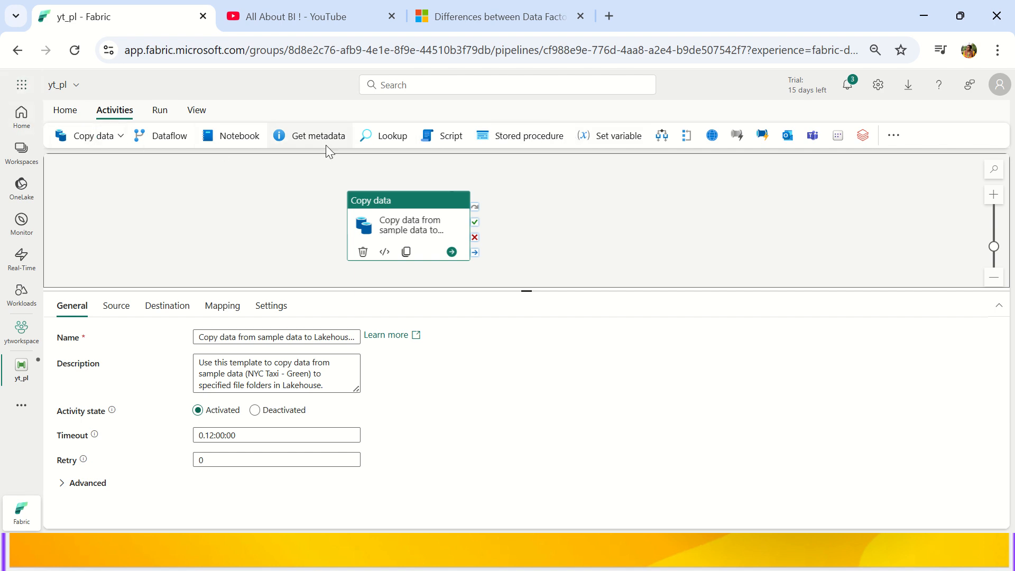
left_click(897, 136)
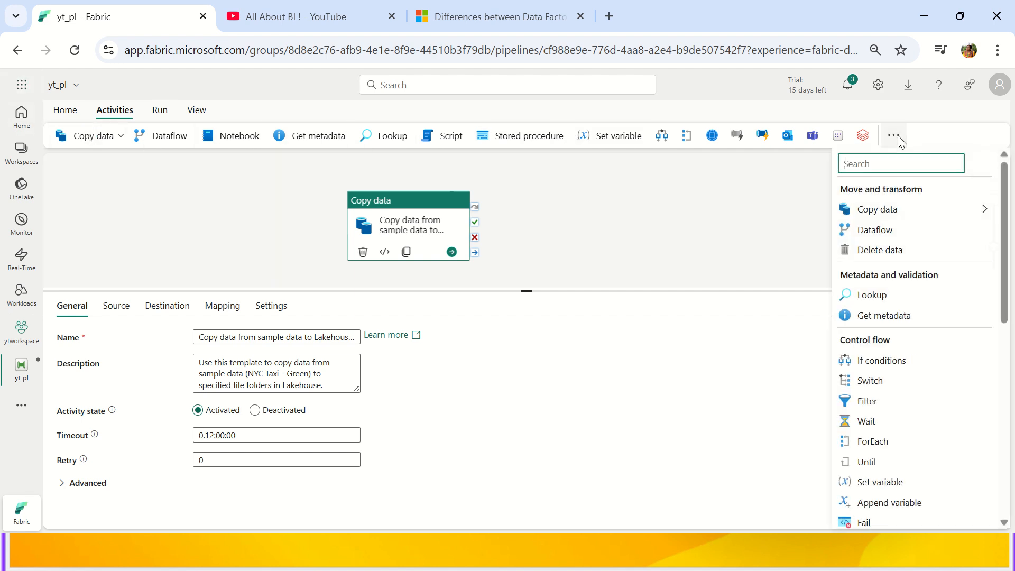
scroll(919, 243, "down", 5)
scroll(924, 287, "up", 5)
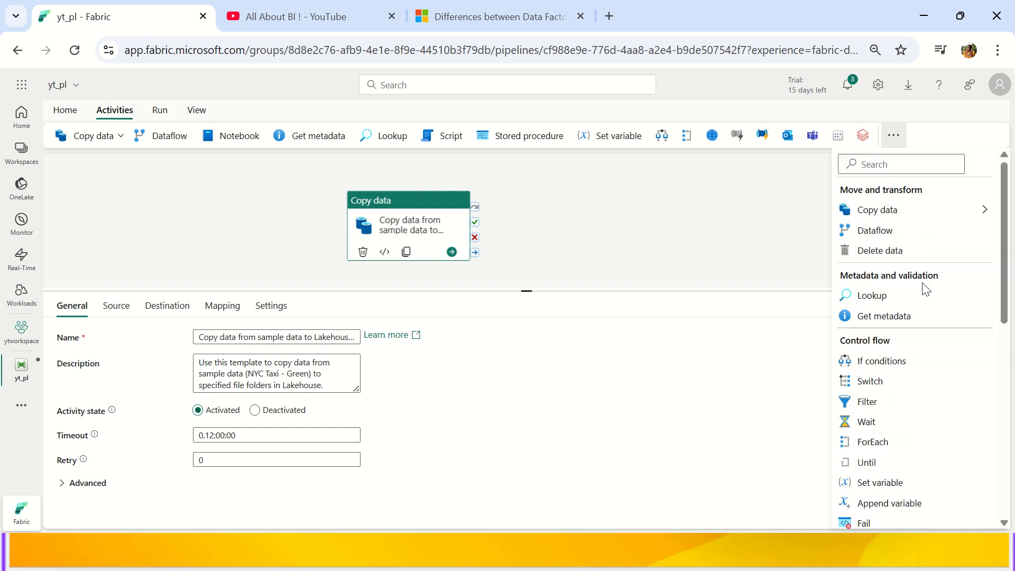
scroll(922, 238, "down", 5)
scroll(916, 274, "up", 5)
left_click(570, 214)
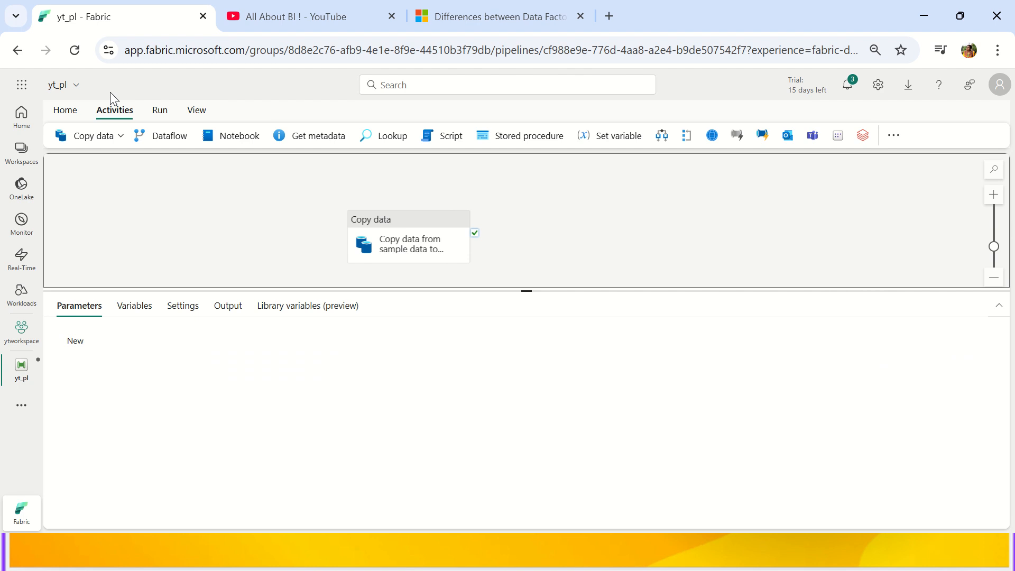
Look over the Run and View ribbon commands, then return to Home and select Copy data.
left_click(153, 115)
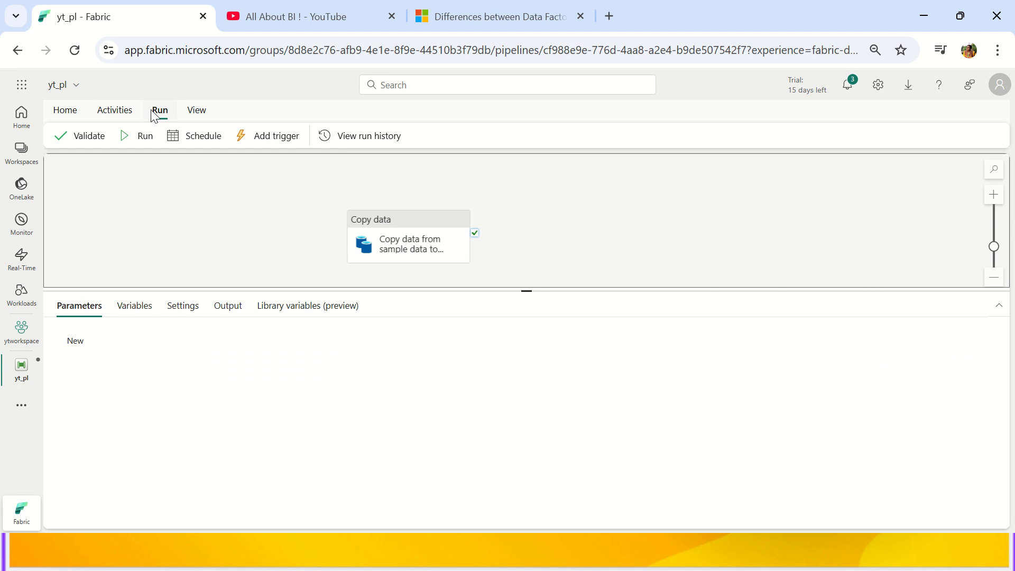
left_click(191, 111)
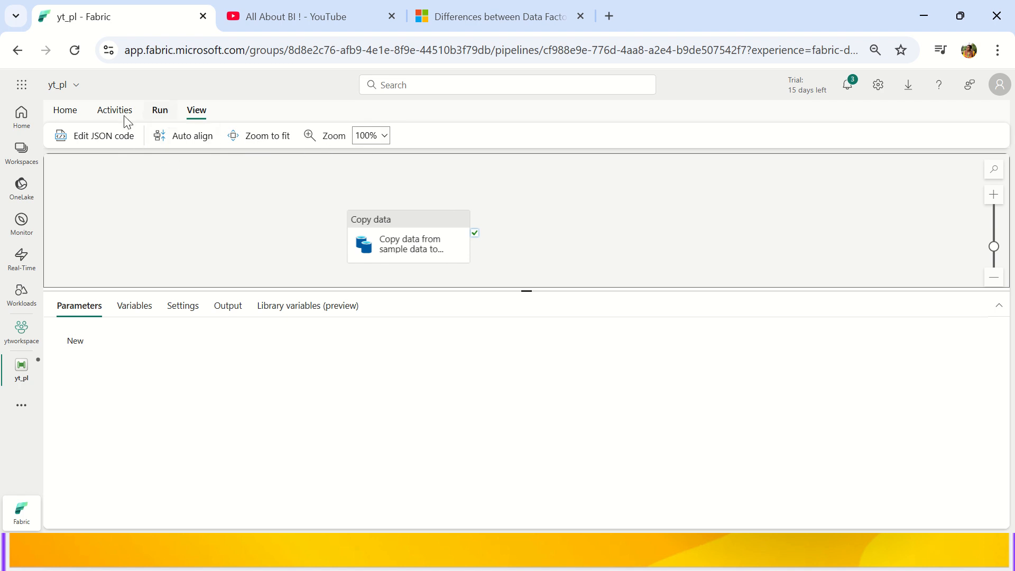
left_click(69, 117)
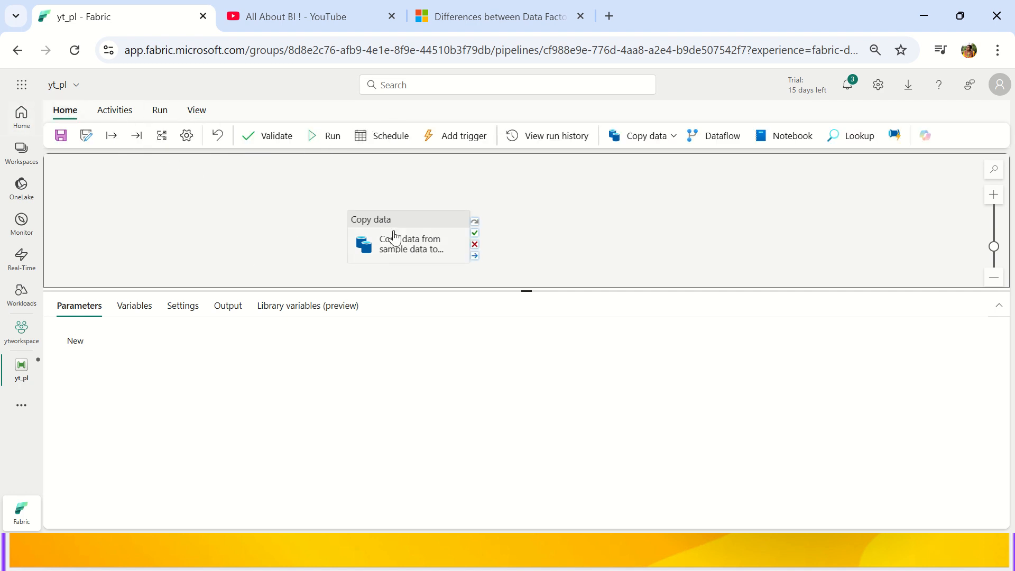
left_click(364, 228)
Nudge Copy data up-left and view its Source, the NYC Taxi - Green (Parquet) sample.
left_click_drag(378, 228, 362, 222)
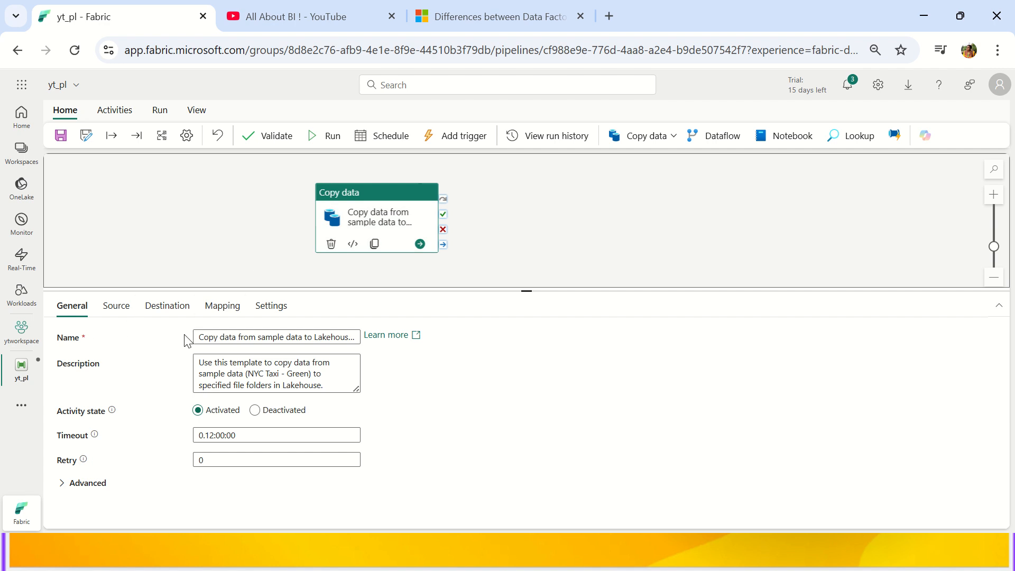
left_click_drag(196, 338, 405, 347)
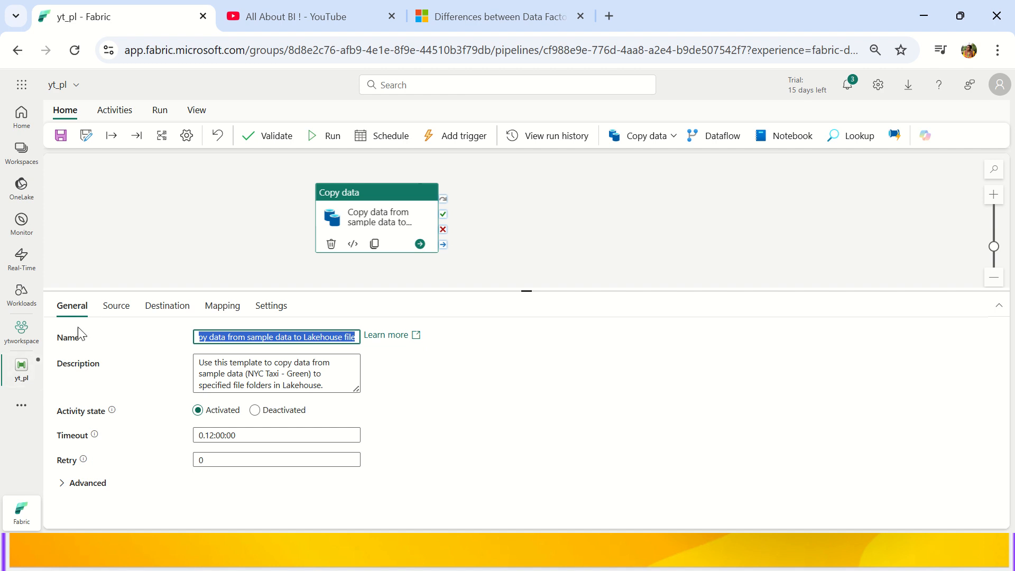
left_click(122, 309)
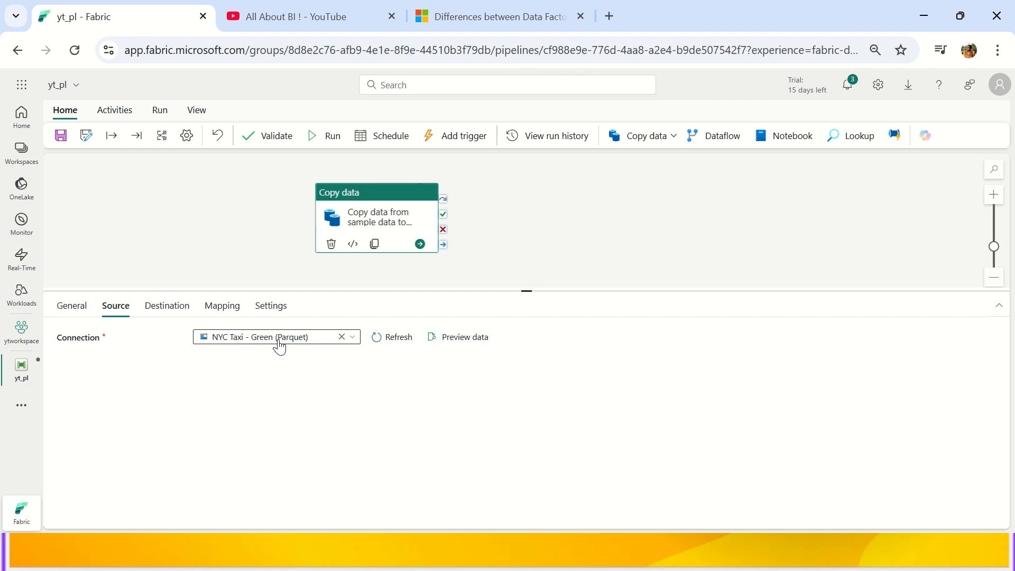
Preview the NYC Taxi - Green sample rows, then view the MyYTLakehouse destination settings.
left_click(447, 339)
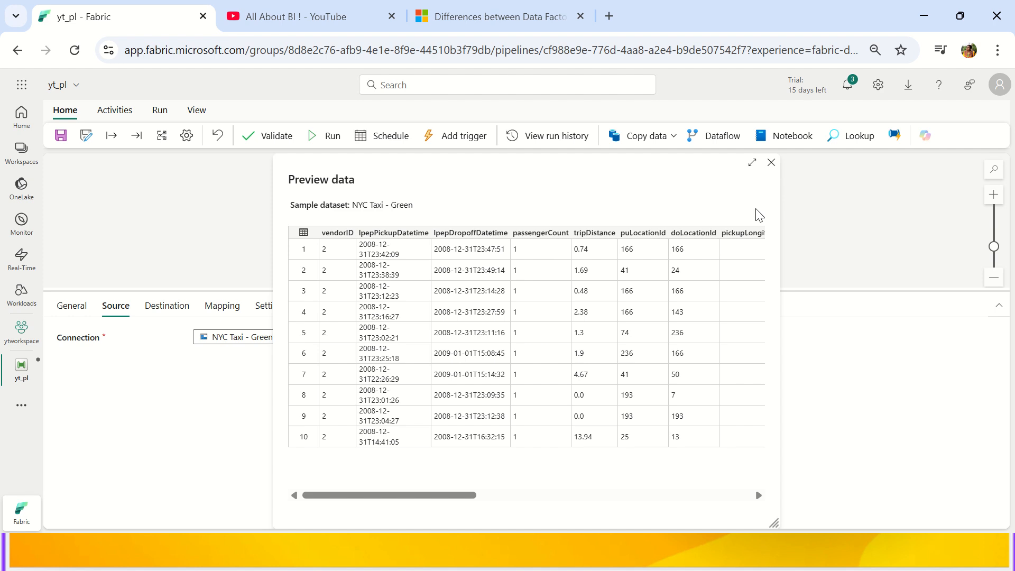
left_click_drag(443, 497, 760, 498)
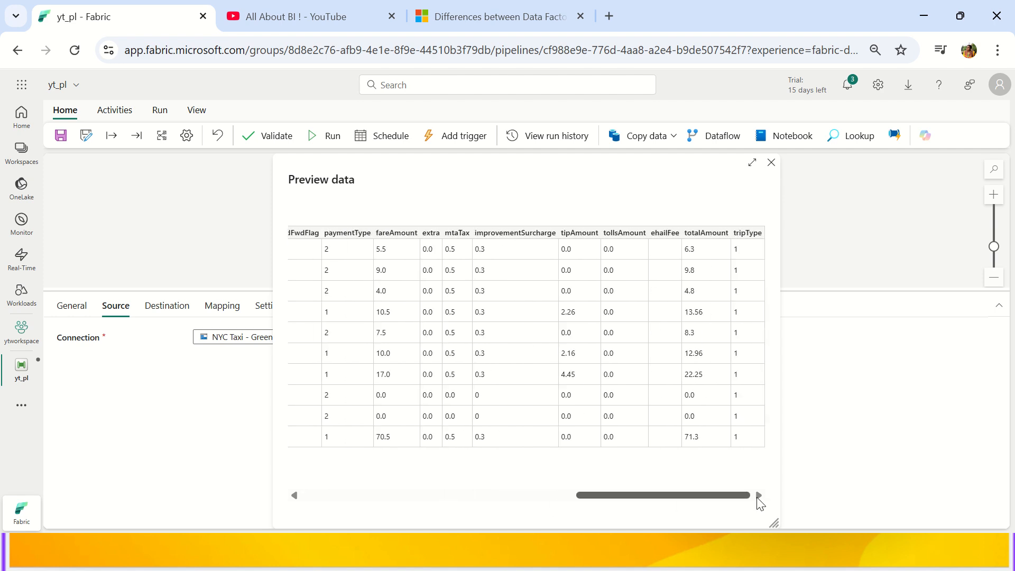
left_click(772, 163)
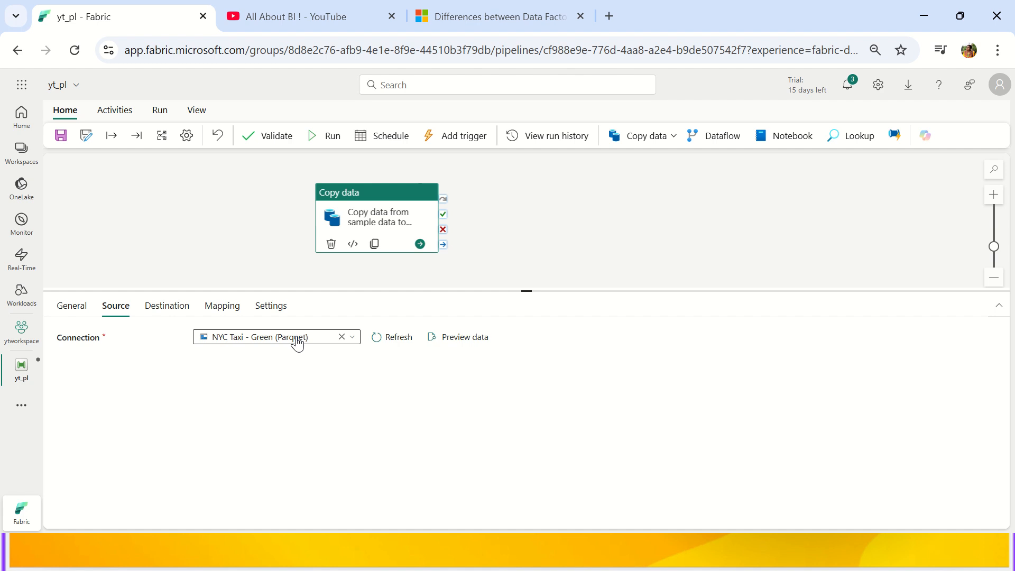
left_click(168, 311)
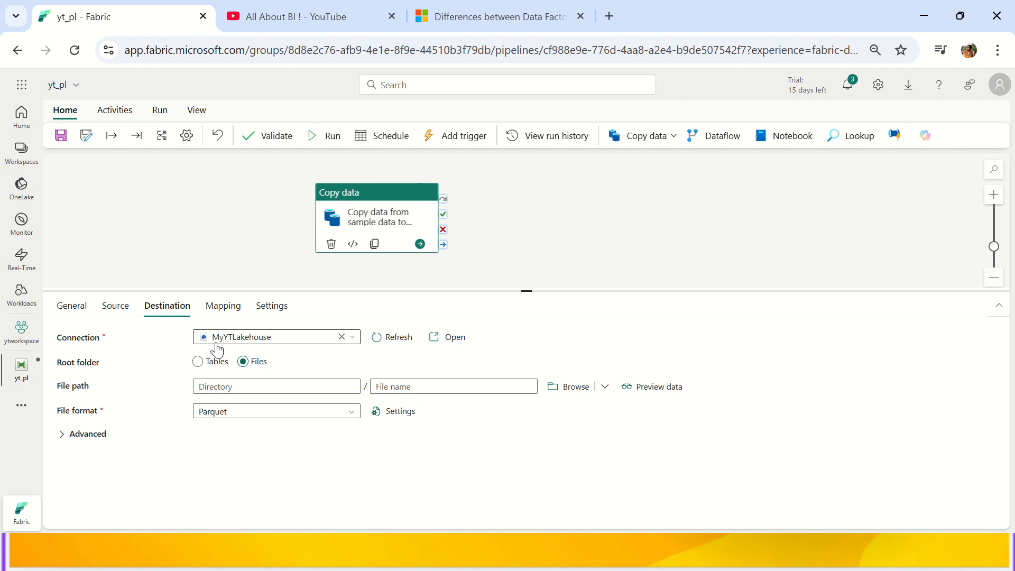
left_click(221, 362)
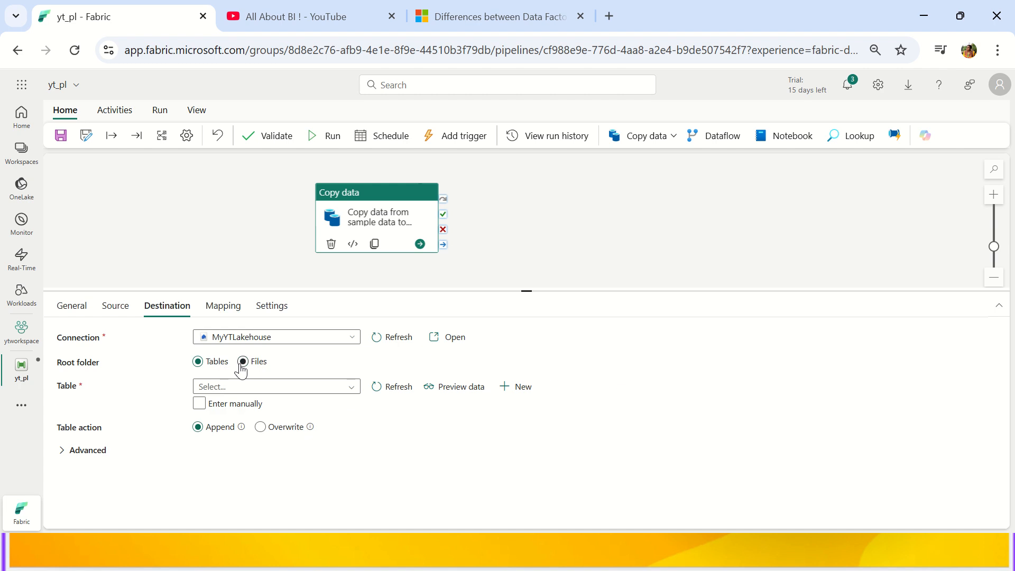
left_click(243, 361)
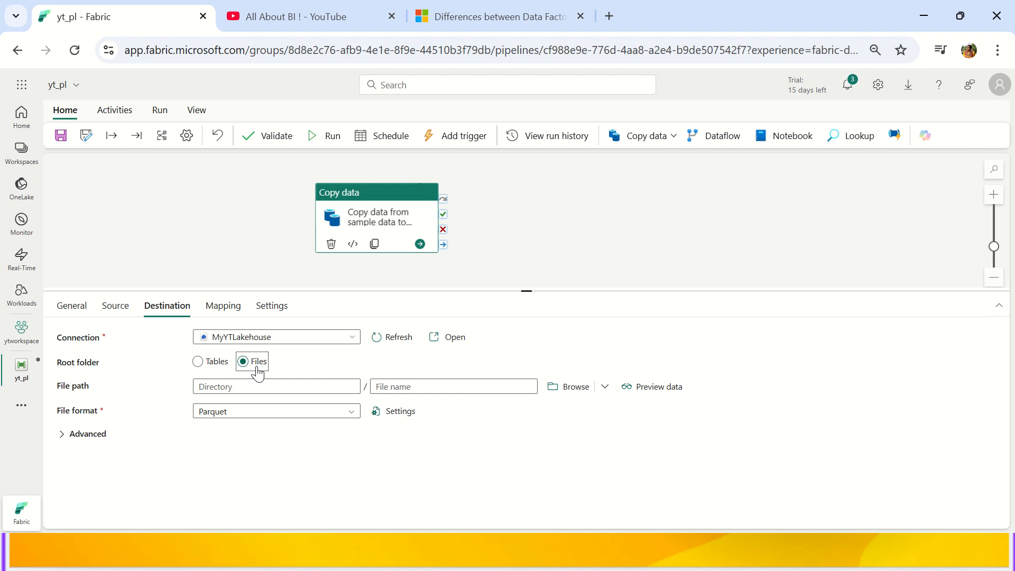
Enter MyYTFolder as the destination directory and MyNewFile as the file name.
left_click(220, 388)
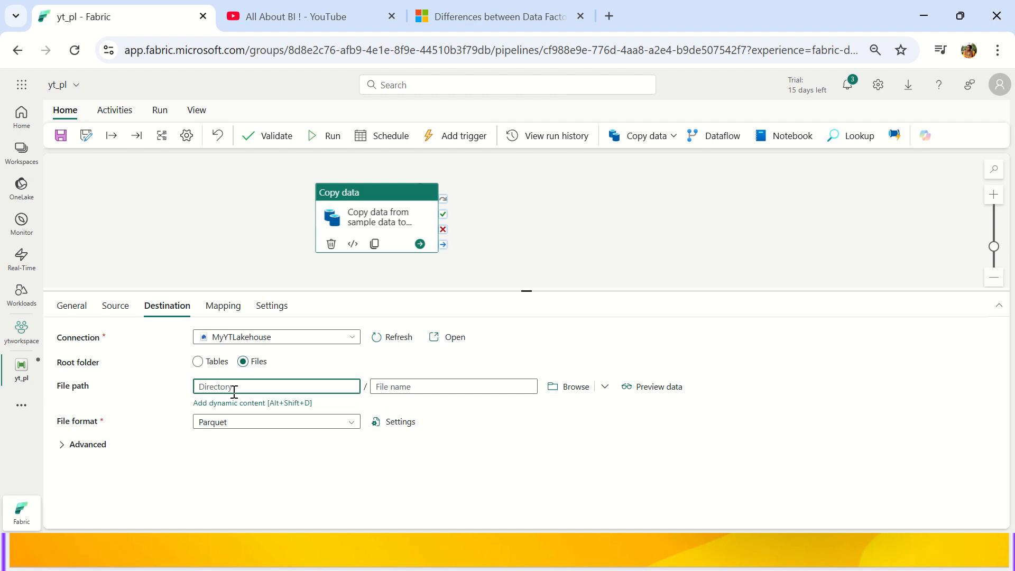
type("m")
key("BackSpace")
type("MyYTFolder")
key("Tab")
type("MyNew")
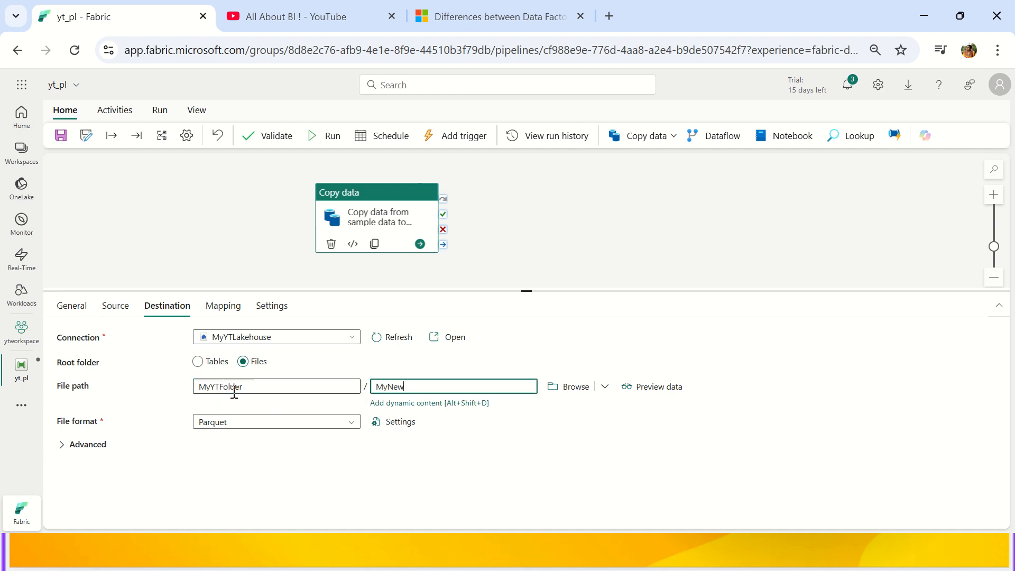
type("File.parquet")
left_click(274, 435)
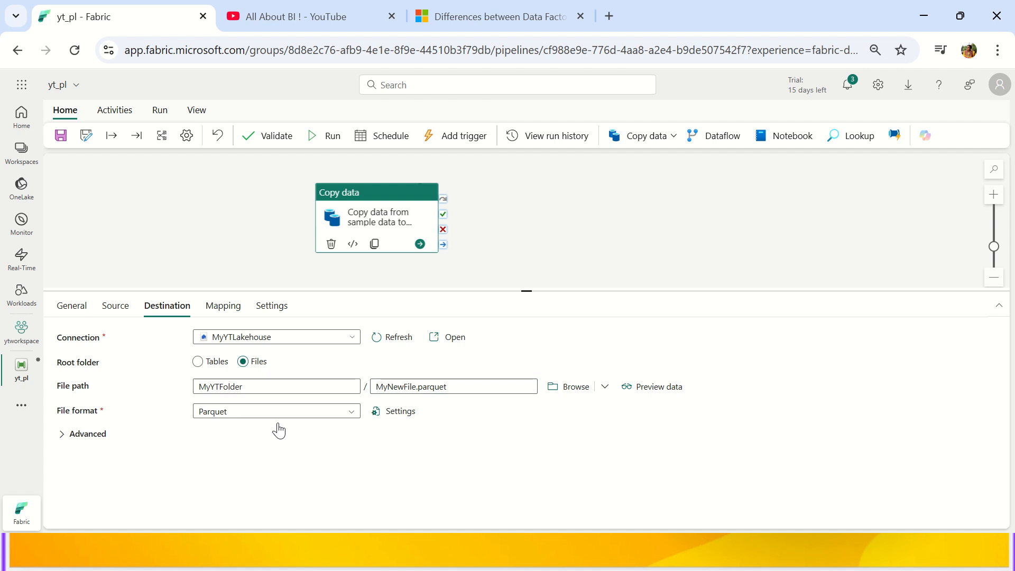
Keep the Parquet file format, remove the .parquet extension from the file name, and show Mapping.
left_click(277, 415)
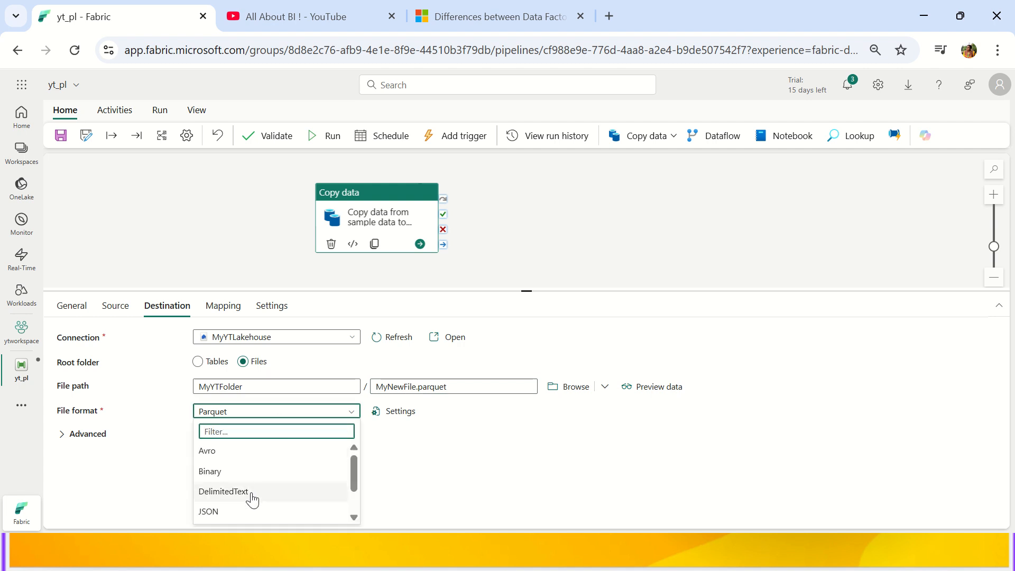
scroll(250, 469, "down", 2)
left_click(535, 445)
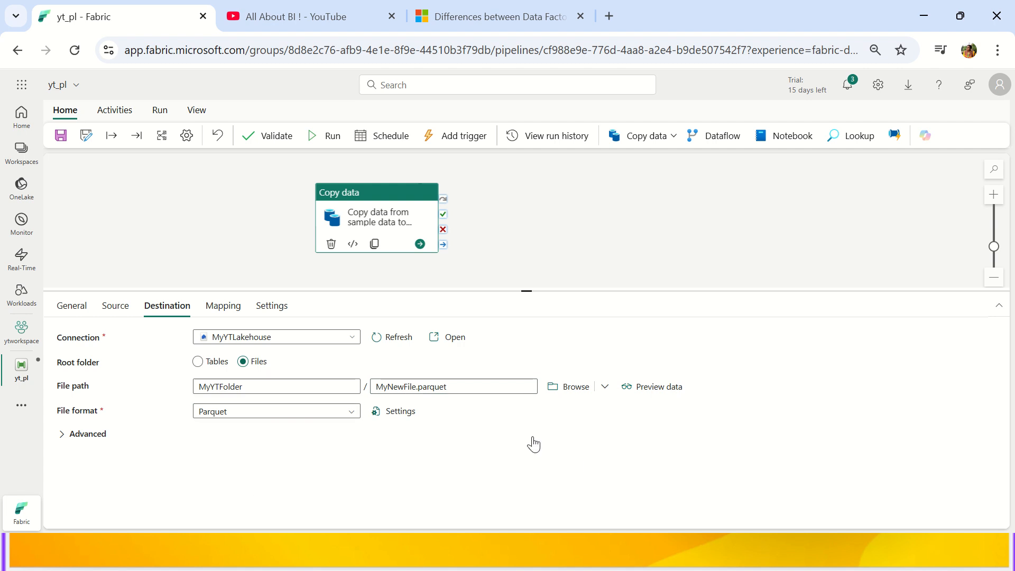
double_click(421, 388)
left_click(376, 387)
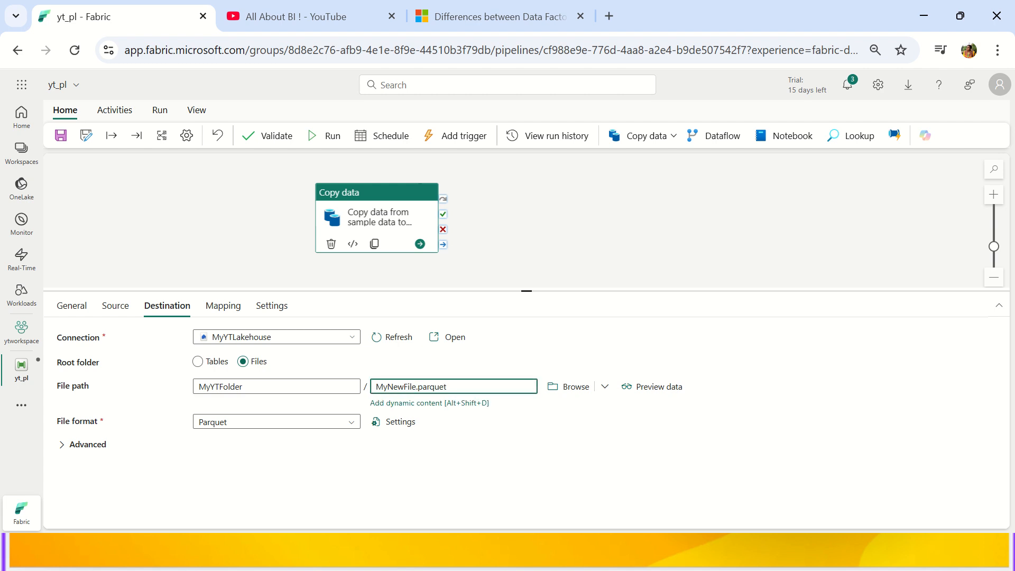
double_click(428, 385)
key("BackSpace")
key("BackSpace")
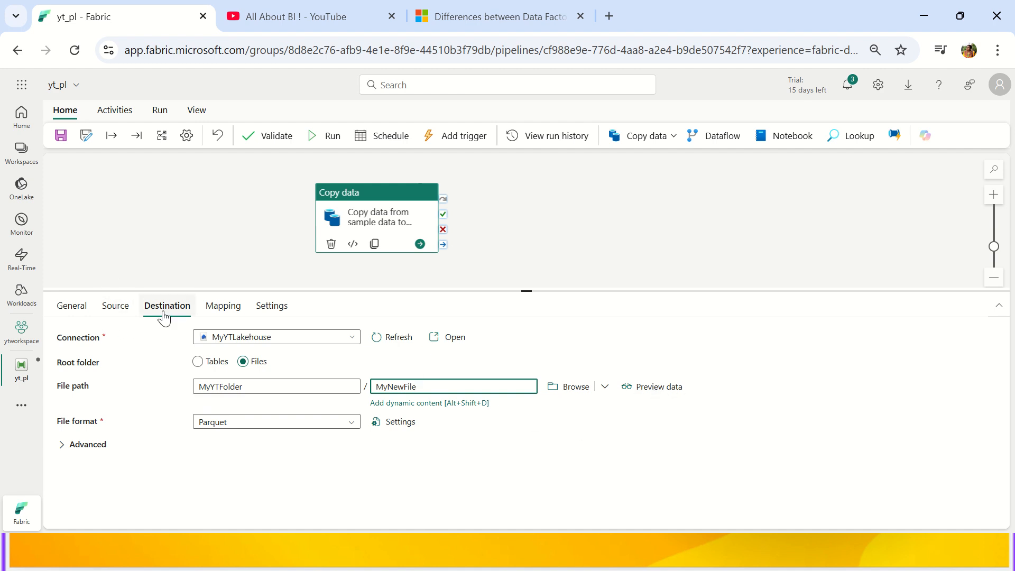
left_click(207, 307)
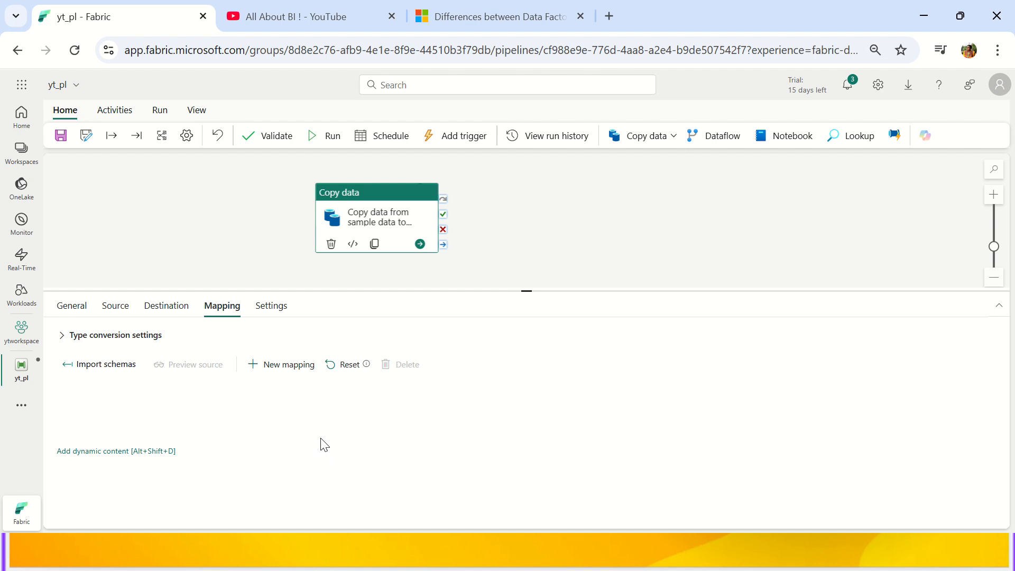
Import the schemas and check that vendorID through tripType map to same-named destination columns.
left_click(125, 375)
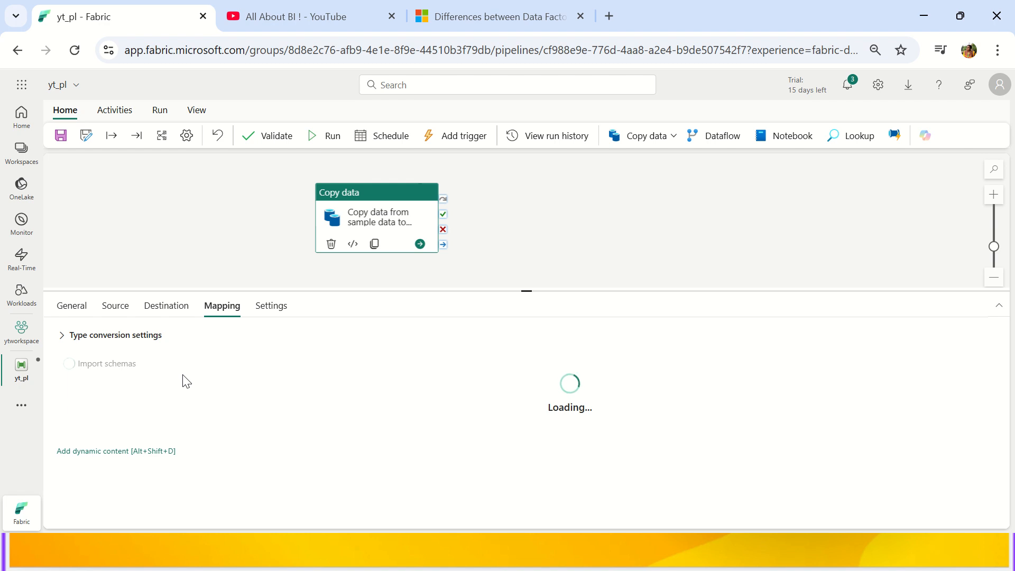
scroll(367, 442, "down", 5)
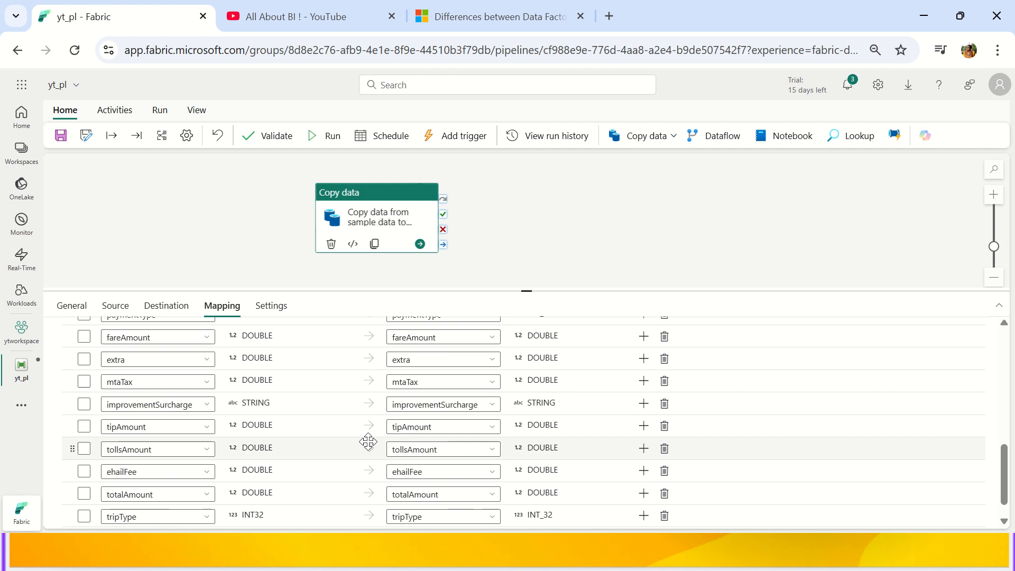
scroll(369, 442, "up", 5)
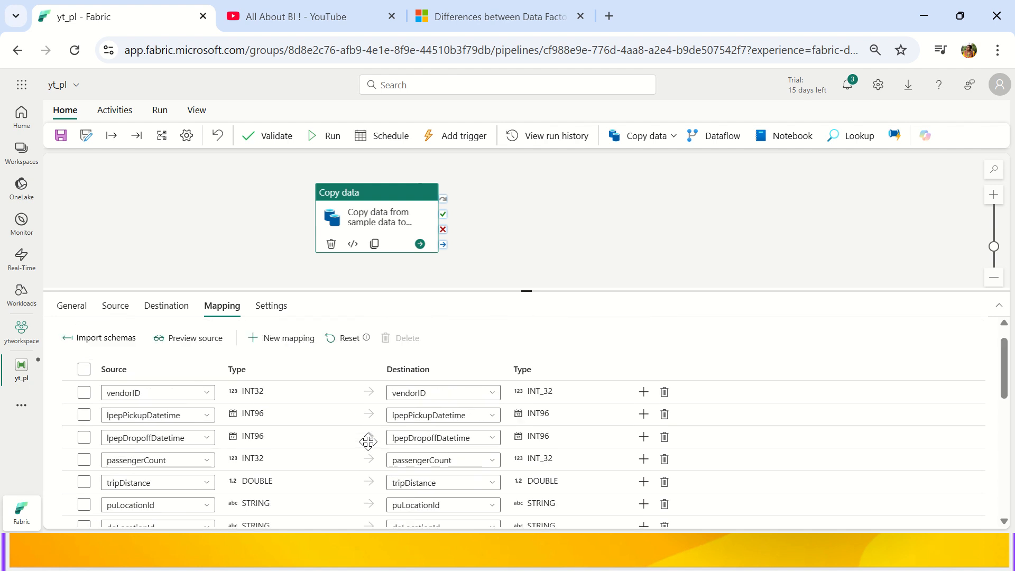
left_click(421, 393)
left_click(428, 415)
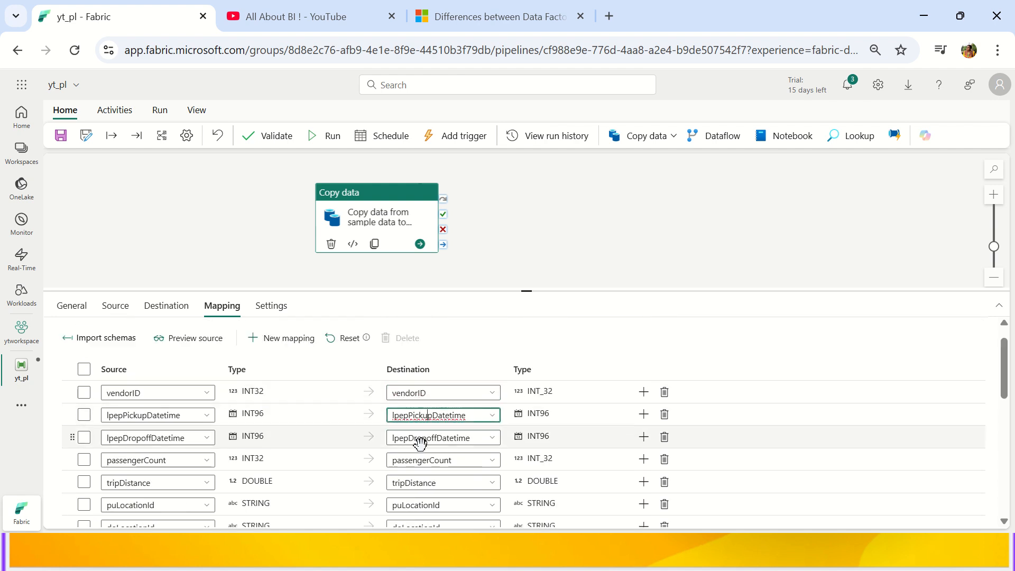
left_click(421, 444)
scroll(420, 443, "down", 5)
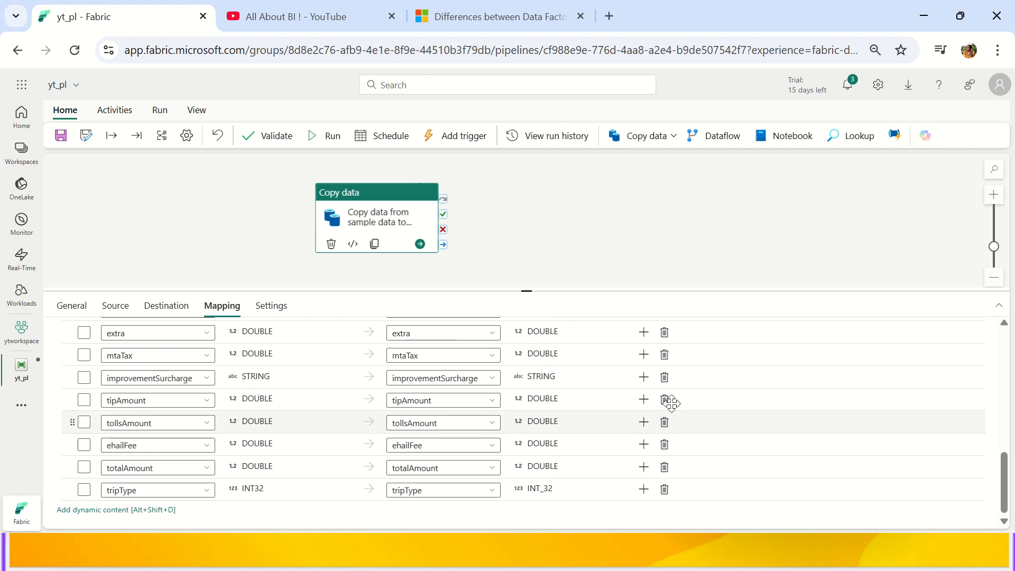
scroll(667, 459, "up", 6)
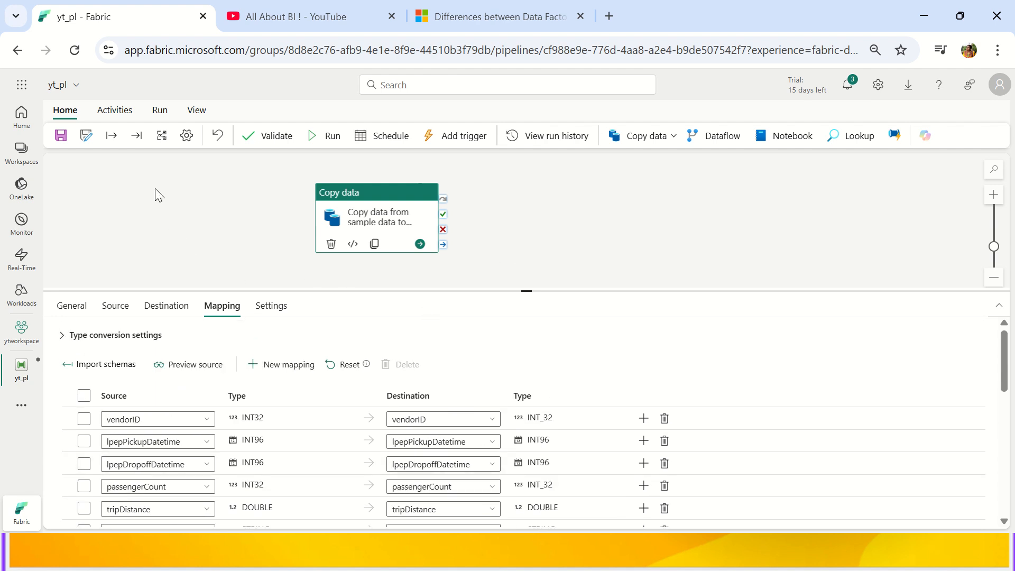
Save and run, then delete the MyNewFile file name so output lands in MyYTFolder, and rerun.
left_click(327, 136)
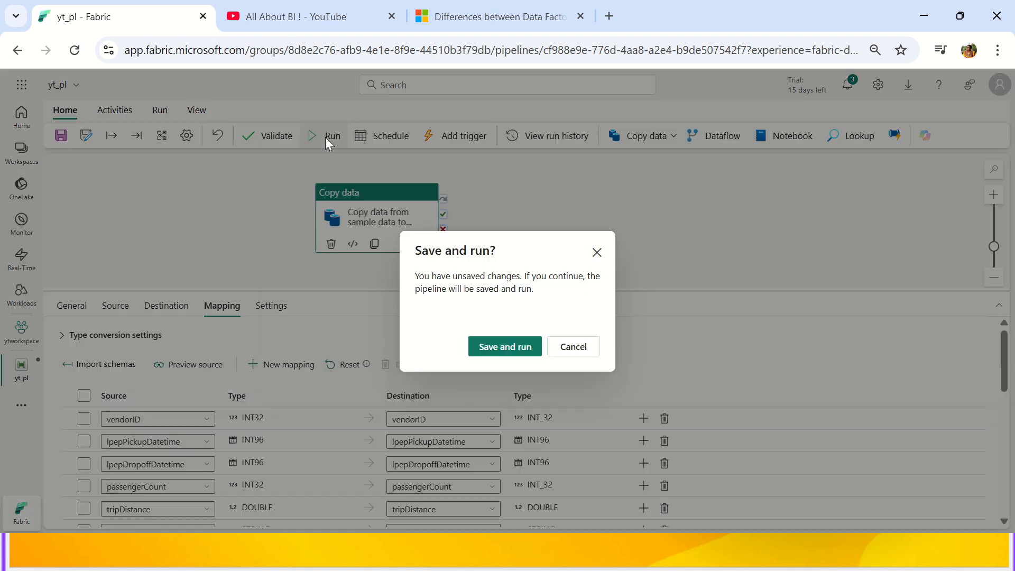
left_click(510, 353)
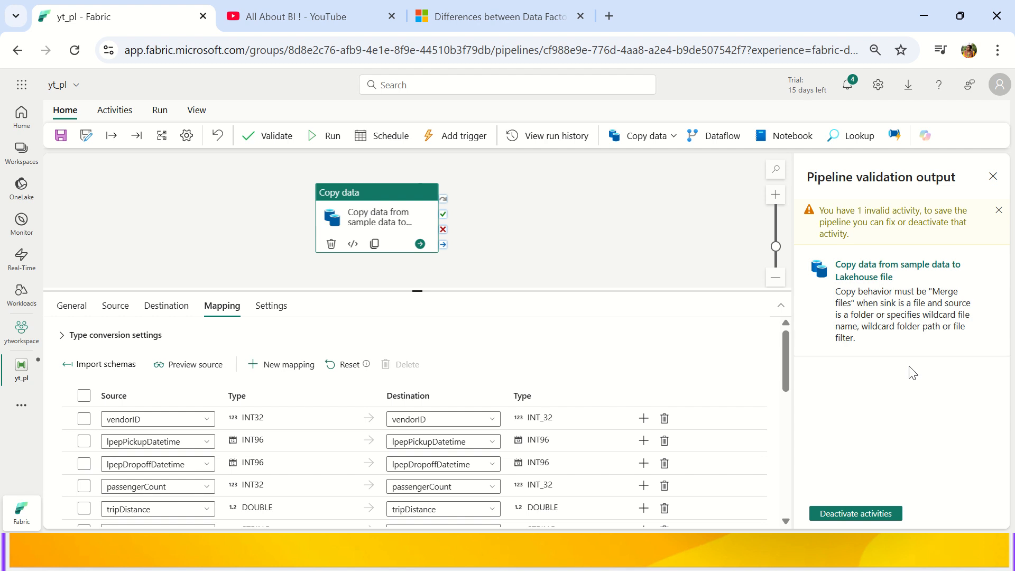
left_click(168, 307)
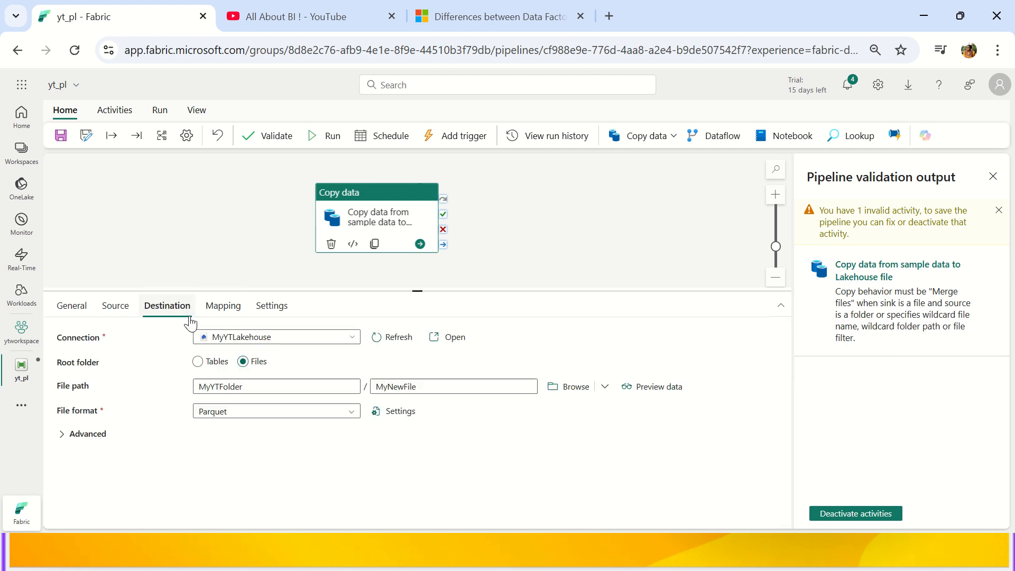
double_click(437, 387)
key("BackSpace")
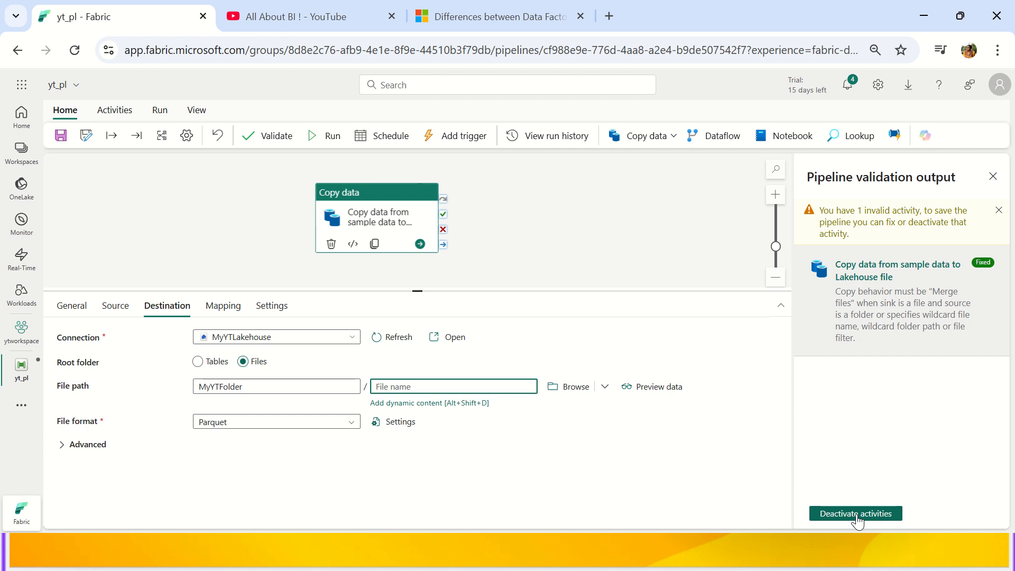
left_click(994, 177)
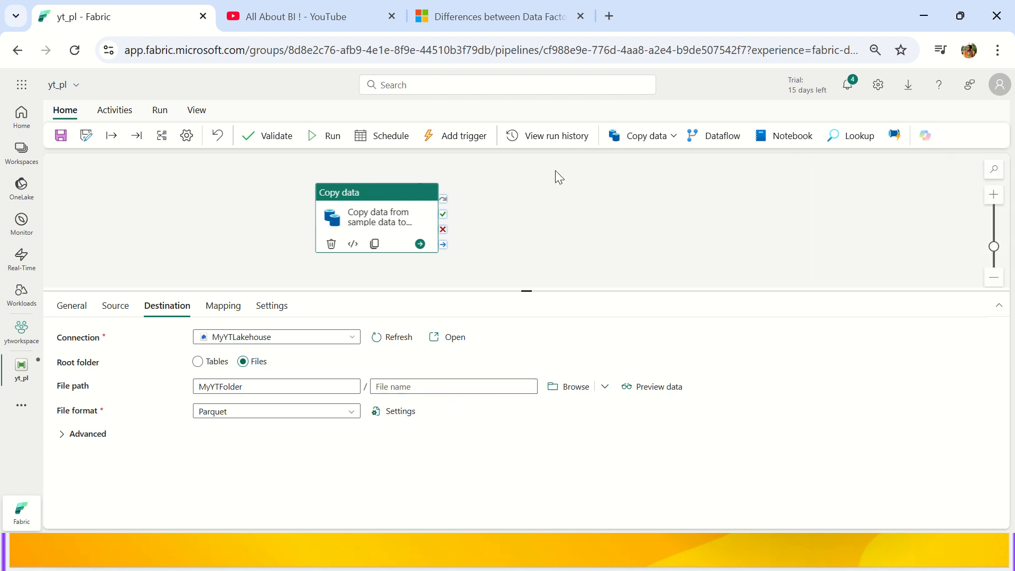
left_click(323, 136)
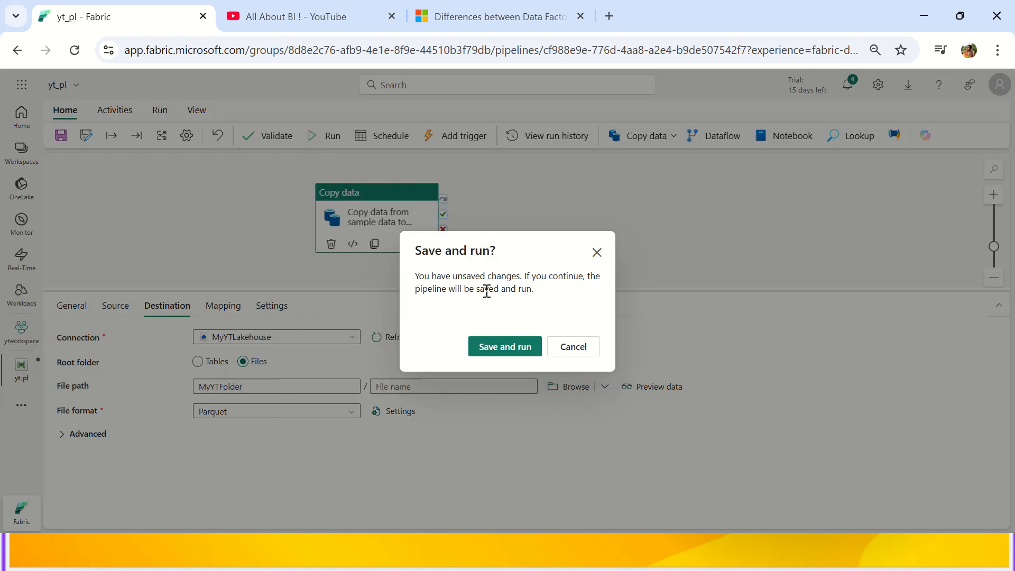
Save and run yt_pl, refreshing the run output until the Copy data activity shows In progress.
left_click(499, 346)
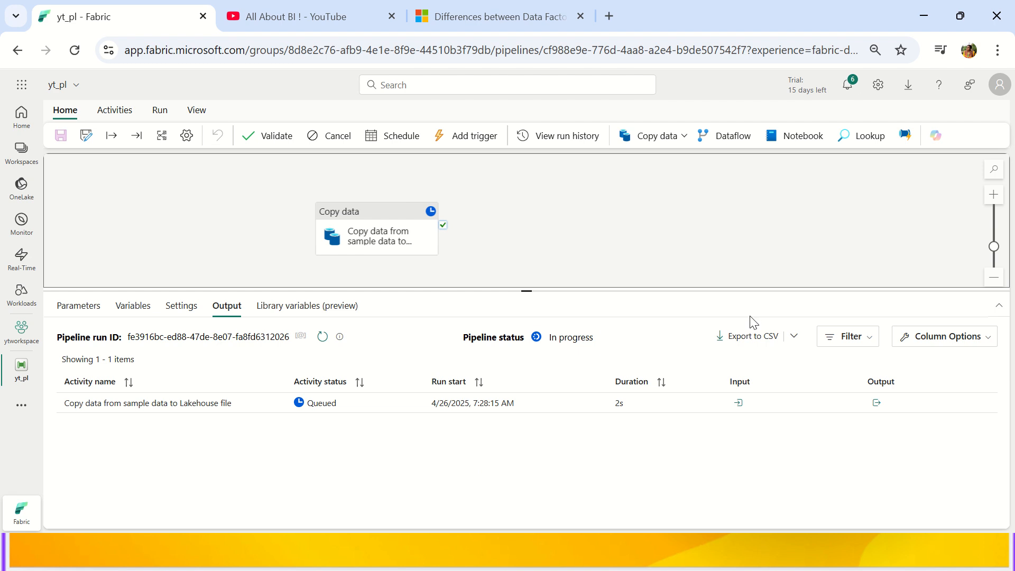
left_click(323, 337)
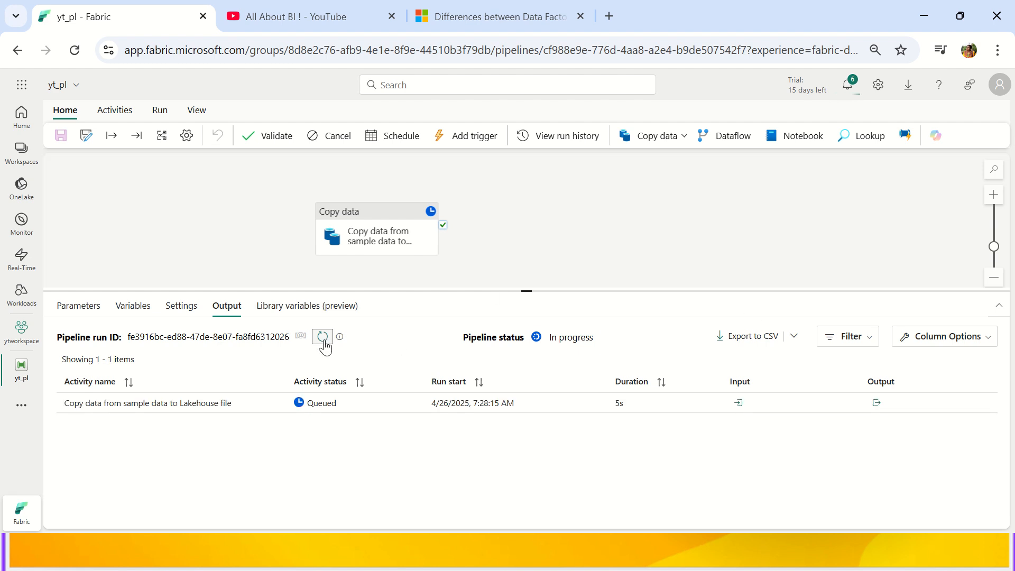
left_click(323, 337)
left_click_drag(526, 290, 525, 273)
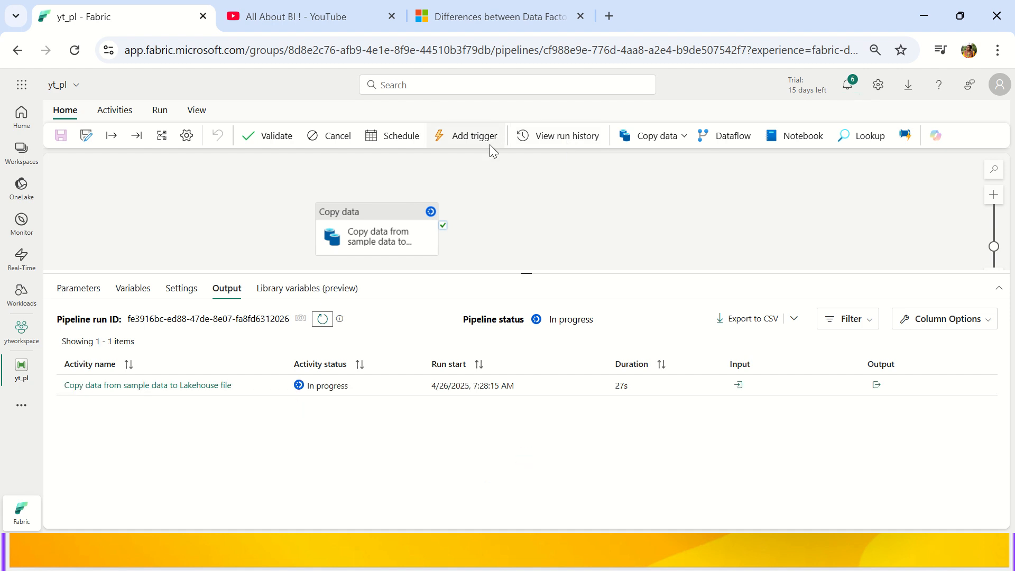
left_click(319, 322)
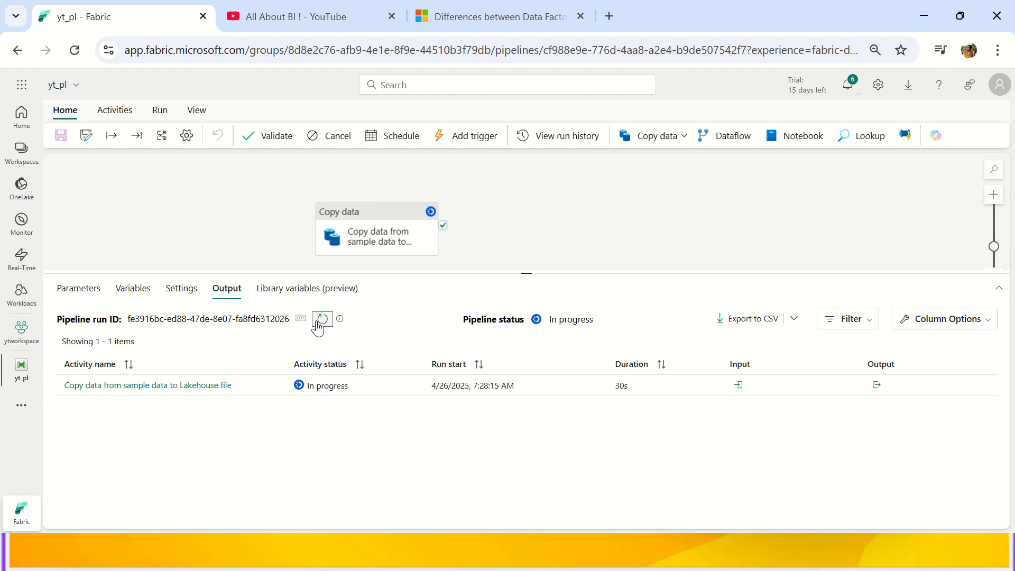
Duplicate the yt_pl browser tab and show the ytworkspace items in List view.
right_click(81, 19)
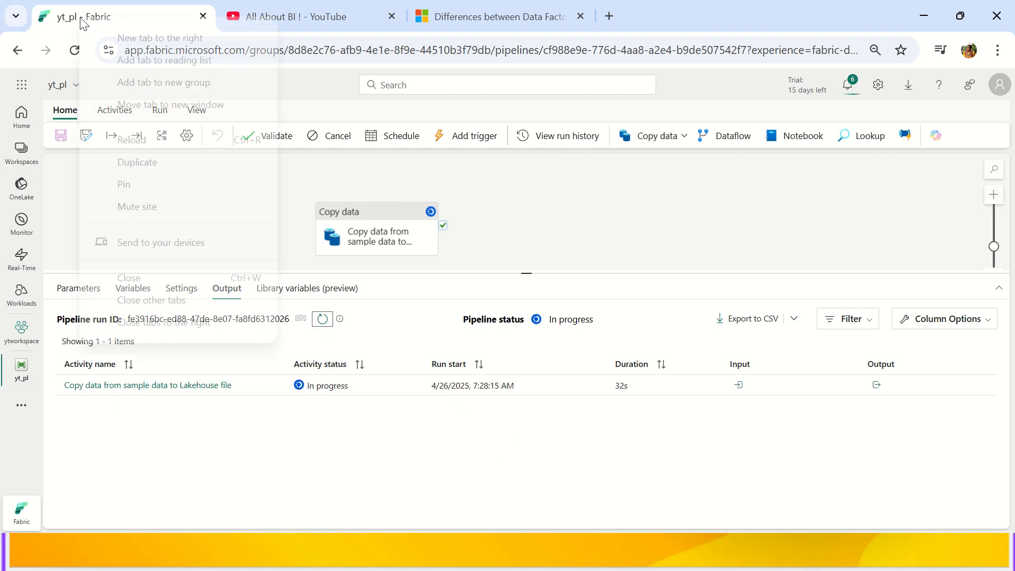
left_click(135, 163)
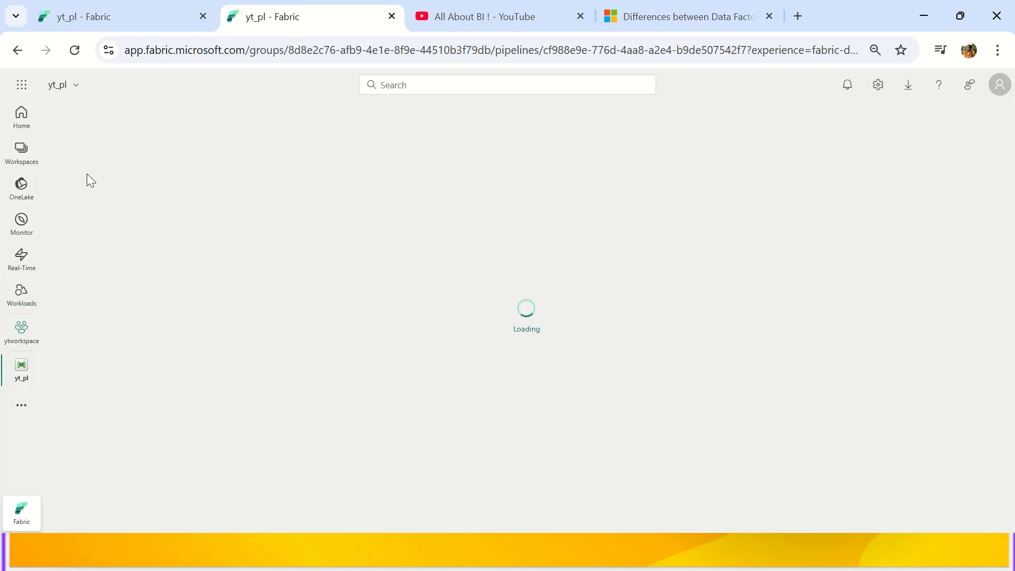
left_click(22, 154)
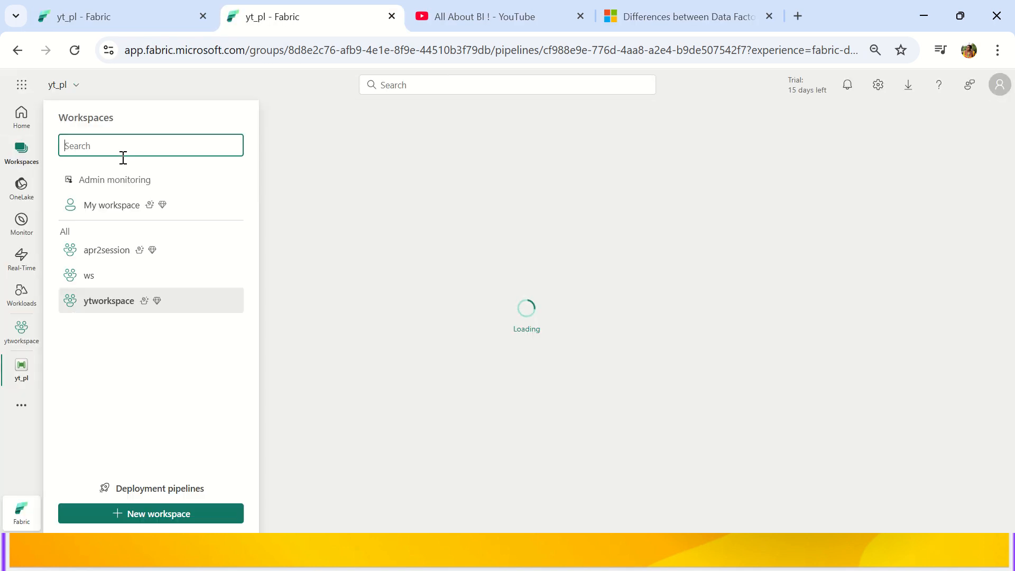
left_click(100, 301)
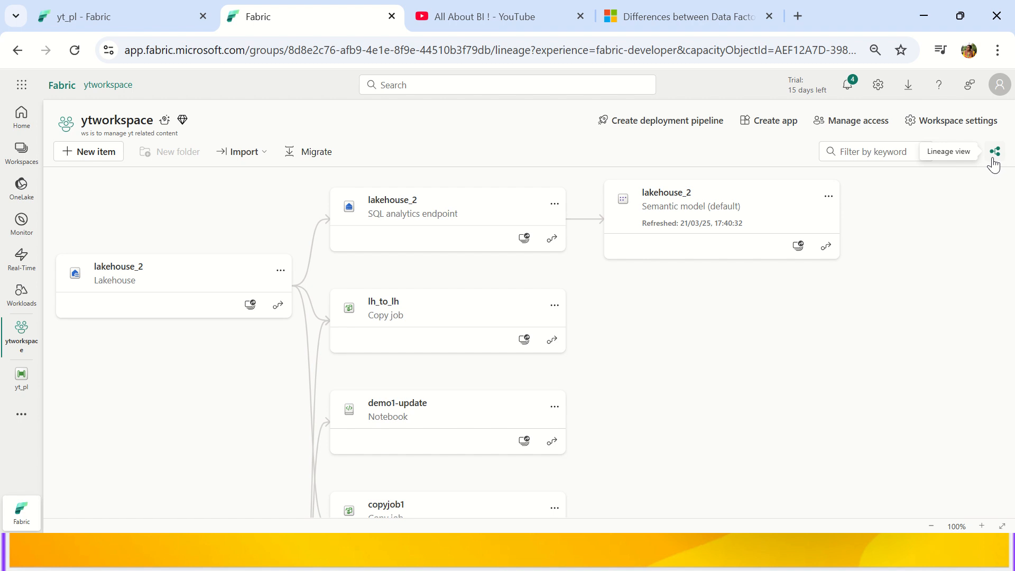
left_click(963, 158)
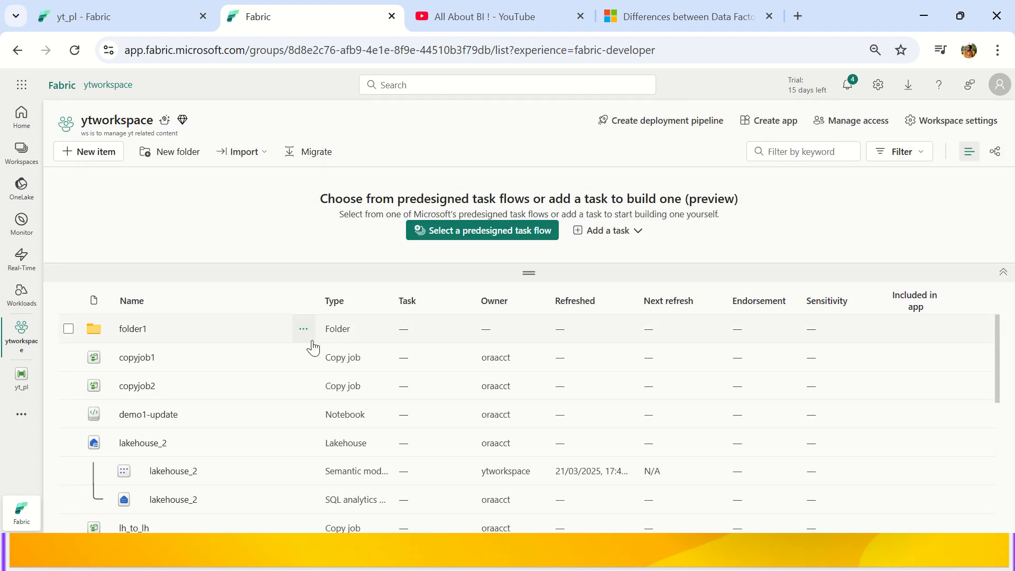
scroll(313, 349, "down", 10)
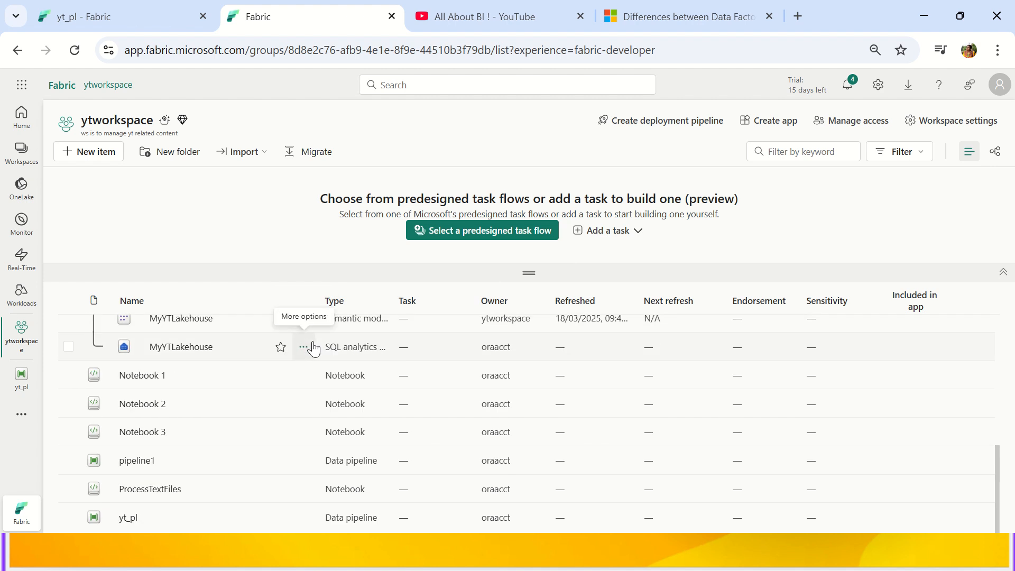
scroll(313, 349, "up", 10)
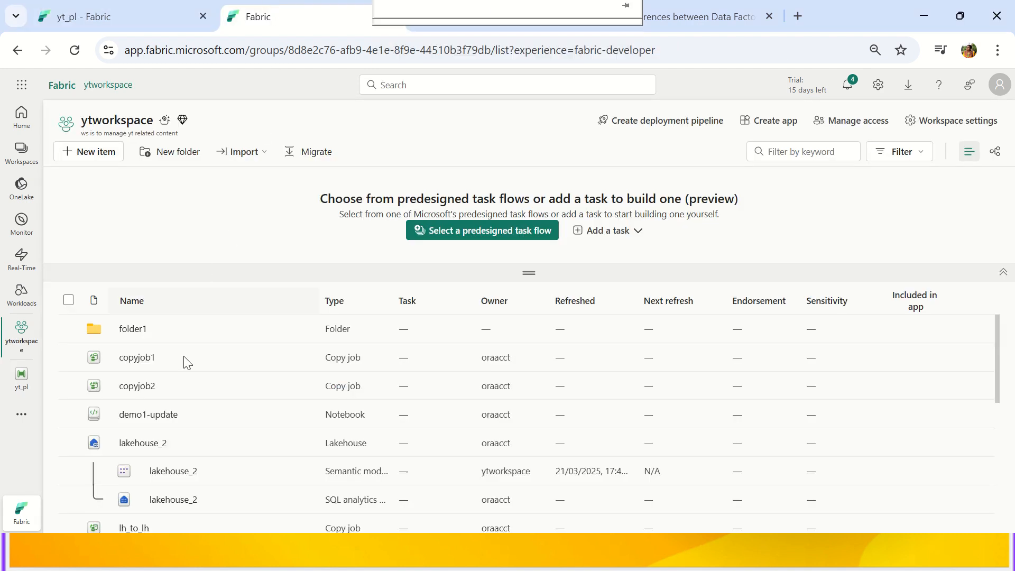
Back on yt_pl, refresh the output to confirm the run Succeeded in 1m 45s.
left_click(138, 24)
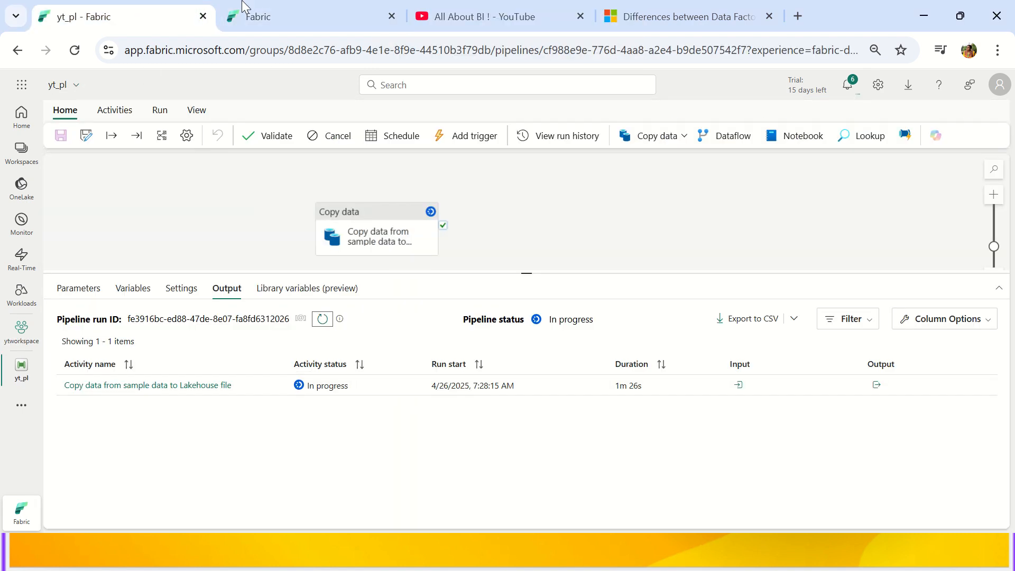
left_click(322, 319)
mouse_move(395, 6)
left_click(401, 31)
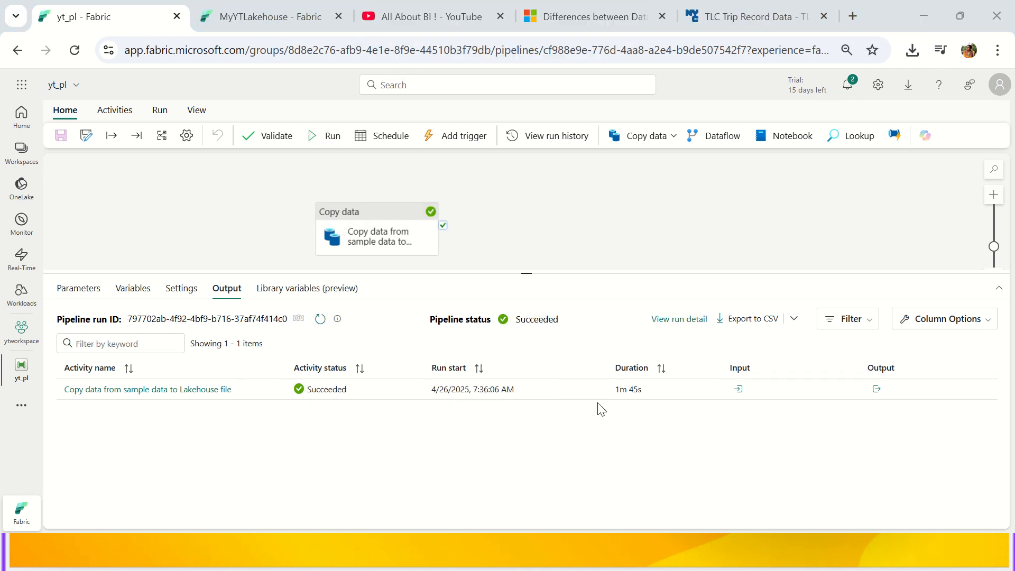
left_click_drag(645, 397, 612, 399)
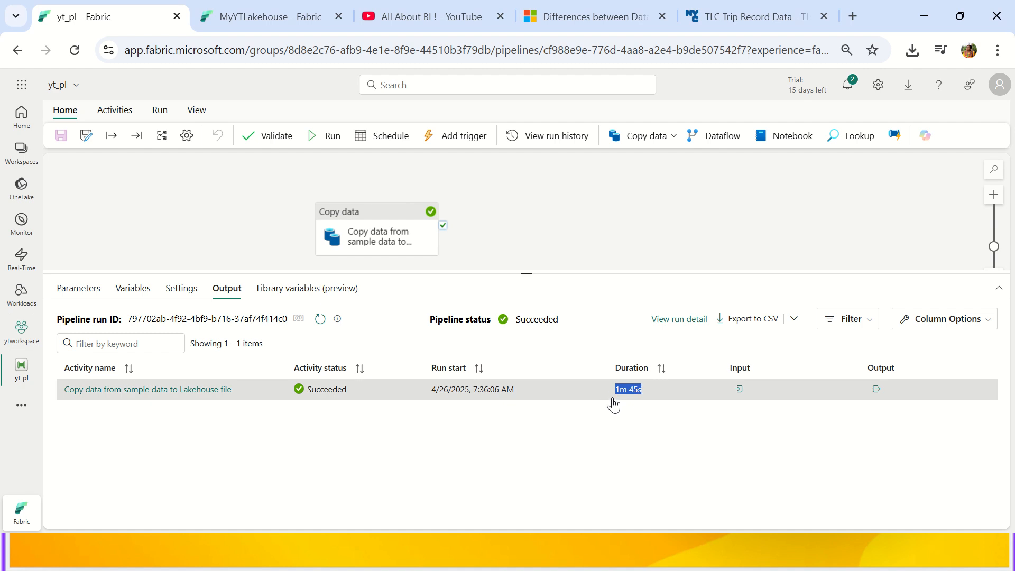
Check the pipeline's run history, noting the earlier Cancelled run, then close it.
left_click(543, 139)
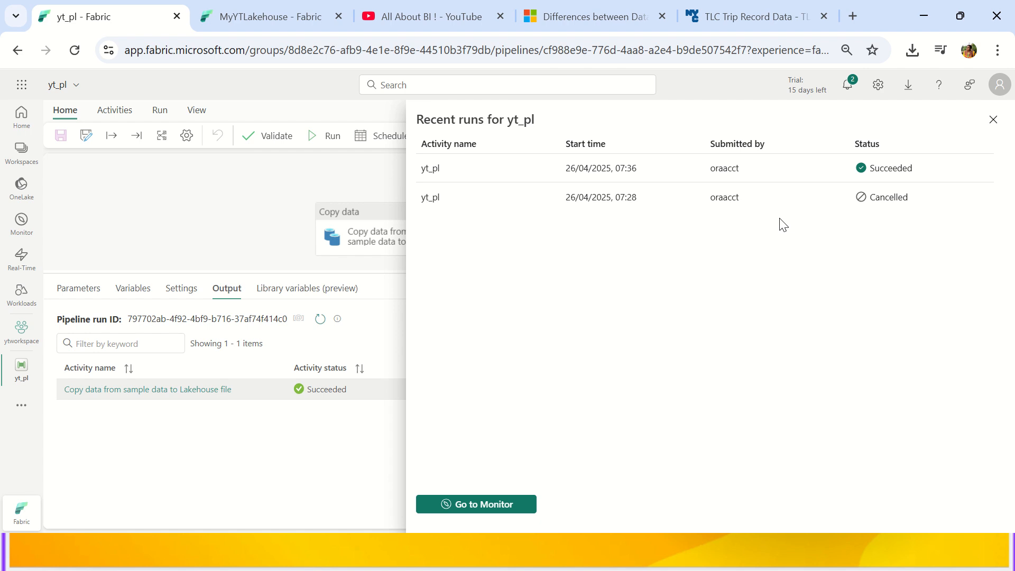
left_click_drag(911, 199, 857, 208)
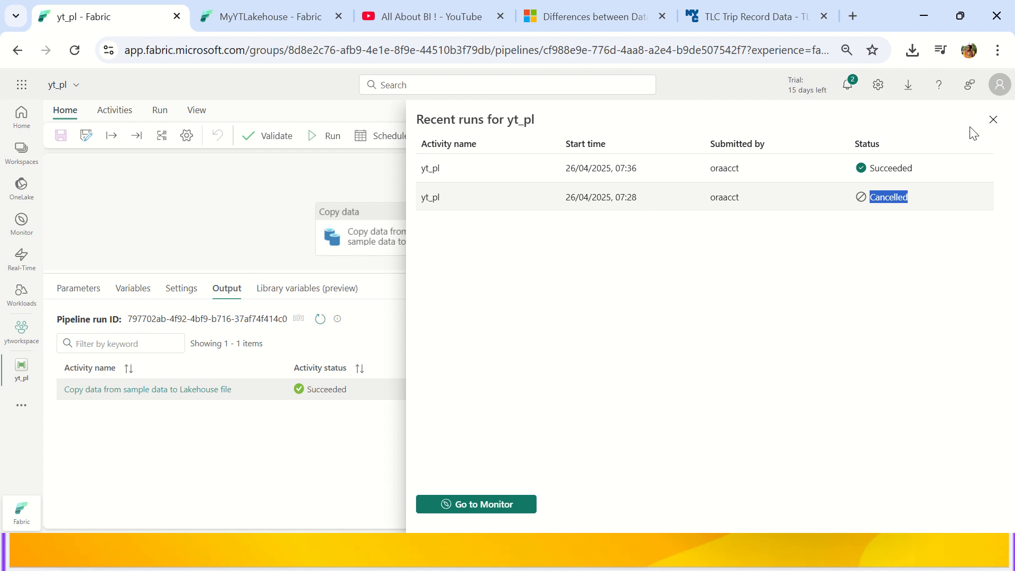
left_click(993, 120)
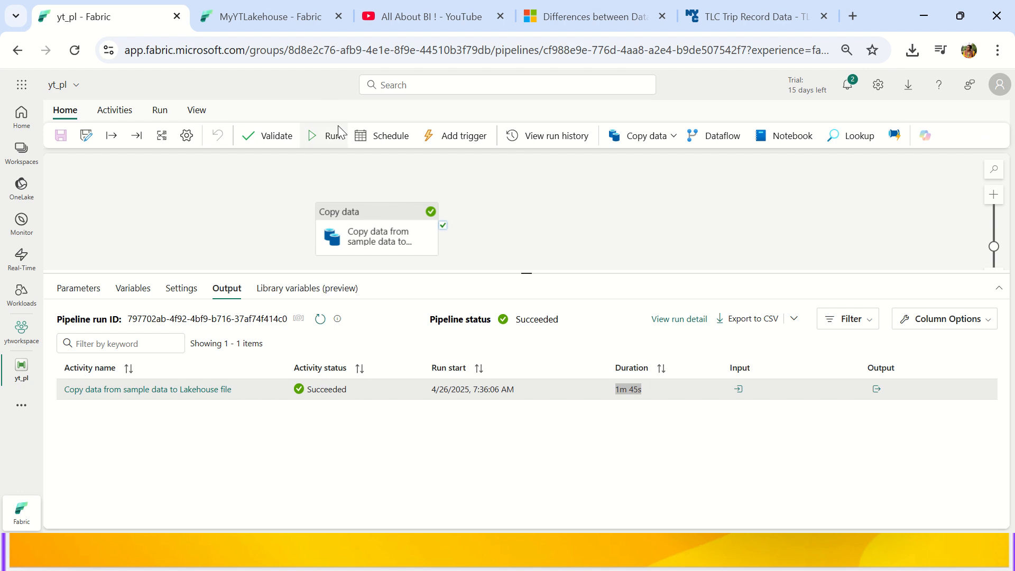
Inspect the copy run details: 2.562 GB and 80 files from Azure Blob Storage to Lakehouse.
left_click(154, 392)
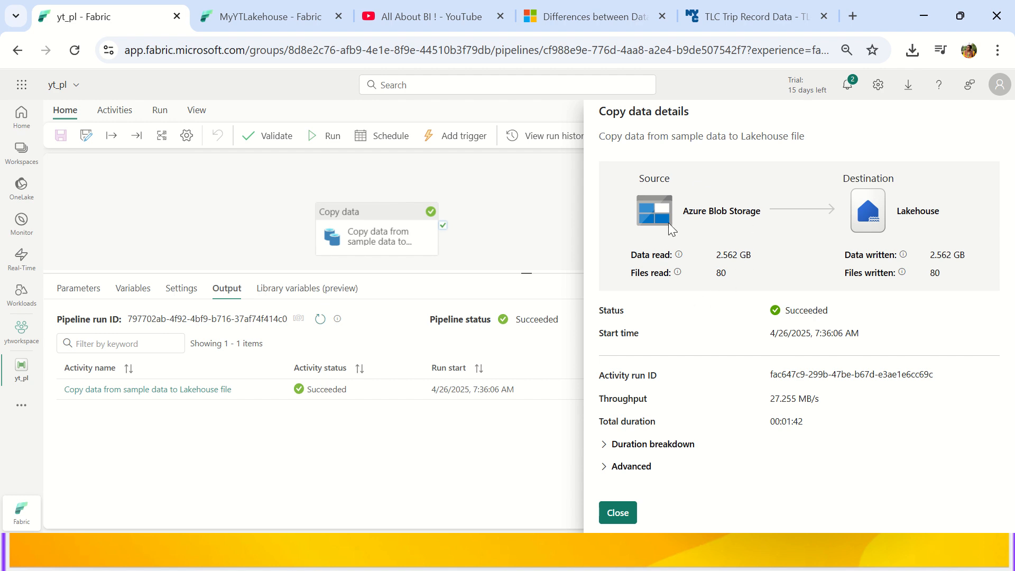
left_click_drag(683, 210, 758, 212)
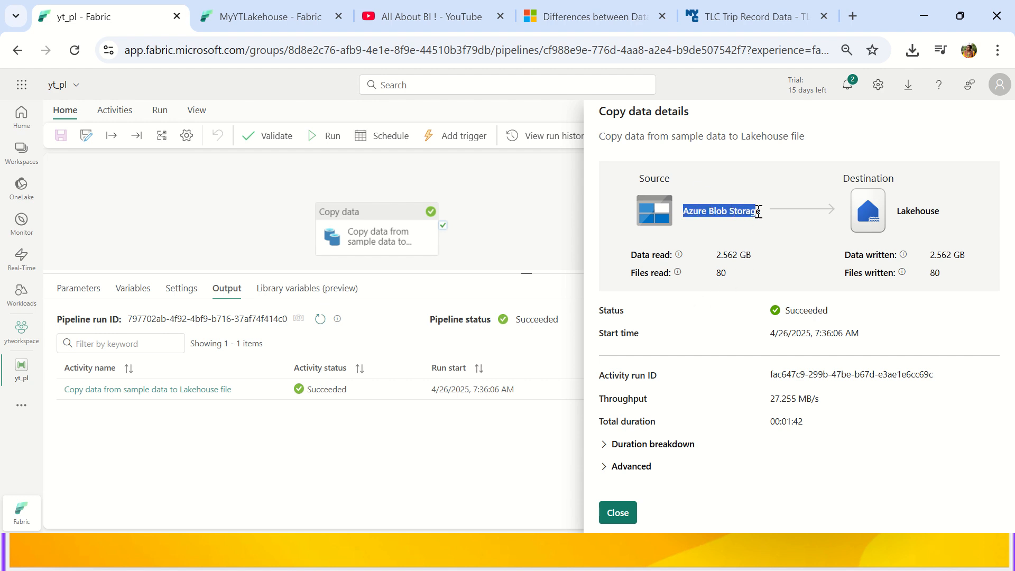
left_click_drag(713, 256, 758, 262)
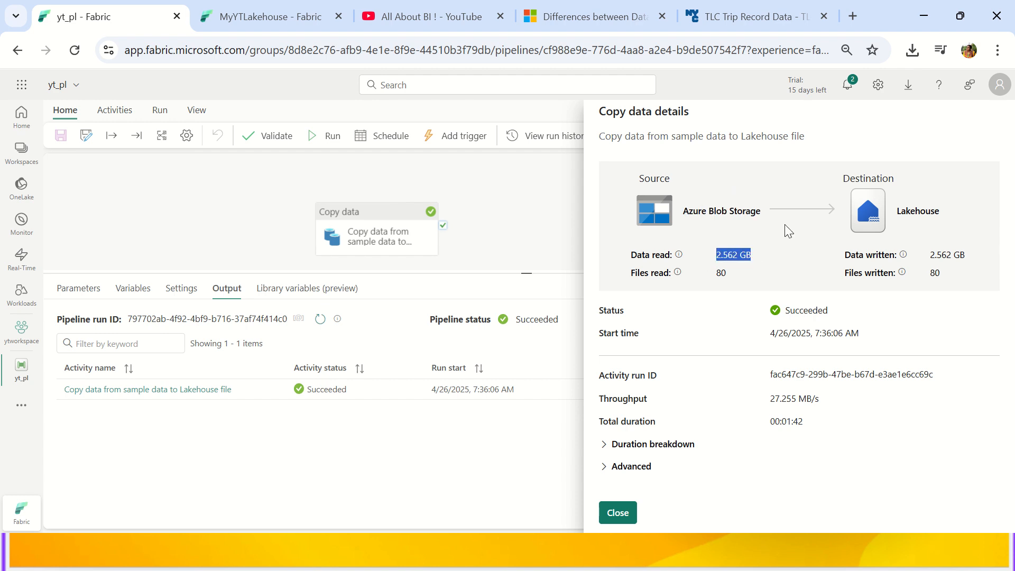
left_click_drag(842, 180, 895, 179)
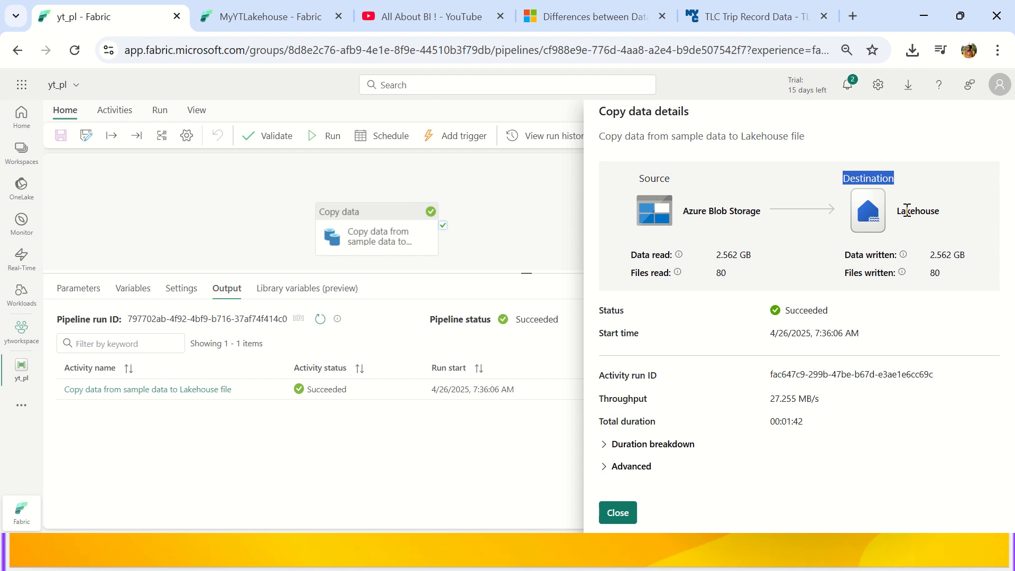
double_click(907, 213)
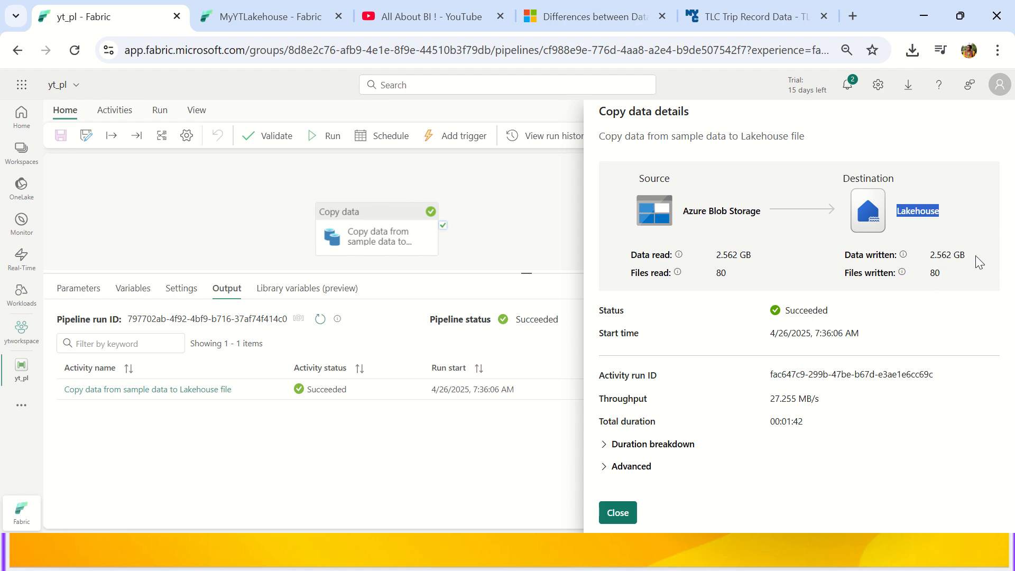
left_click_drag(978, 262, 923, 259)
left_click(923, 259)
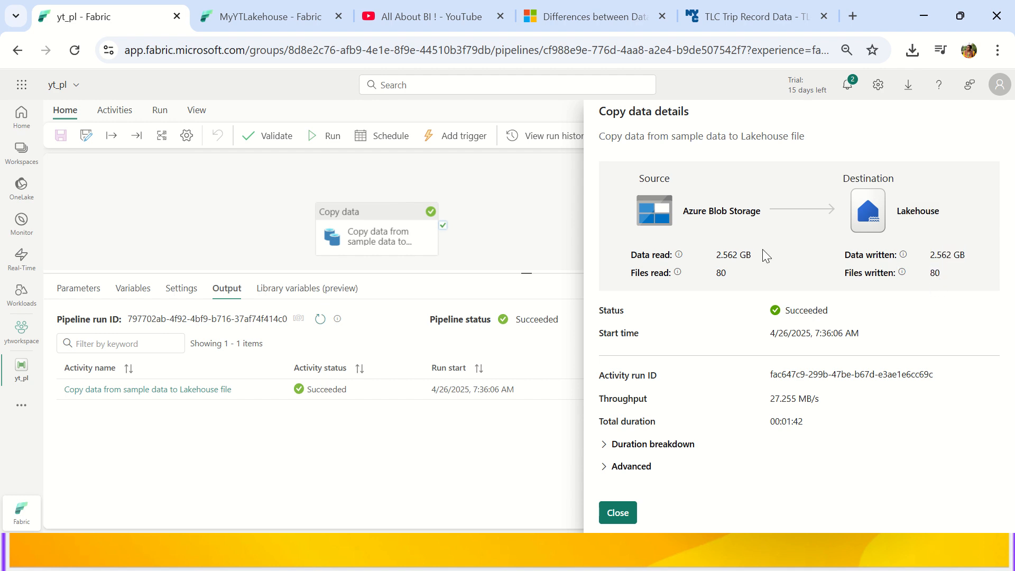
mouse_move(679, 255)
triple_click(719, 273)
left_click_drag(941, 273, 903, 274)
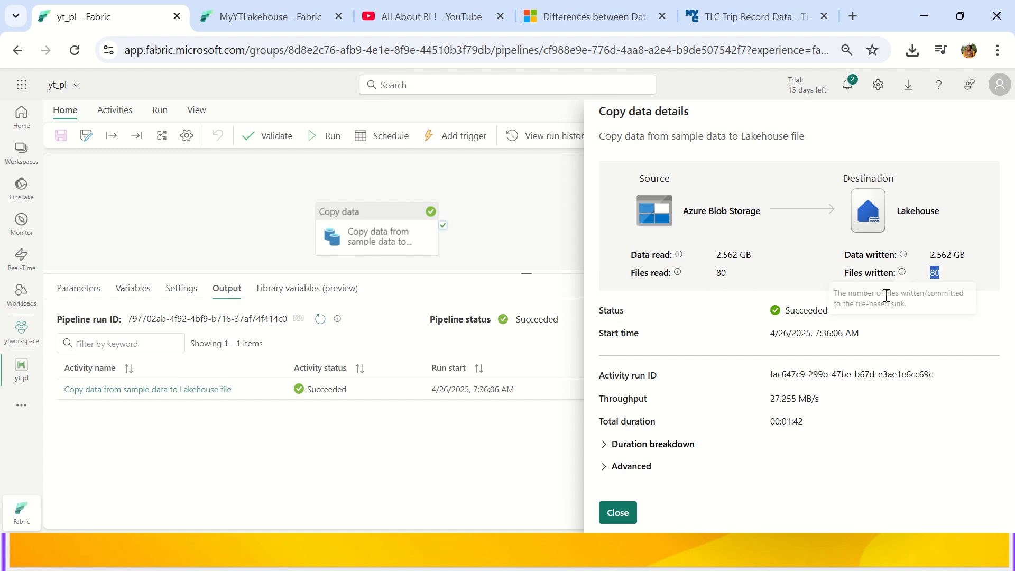
left_click(796, 313)
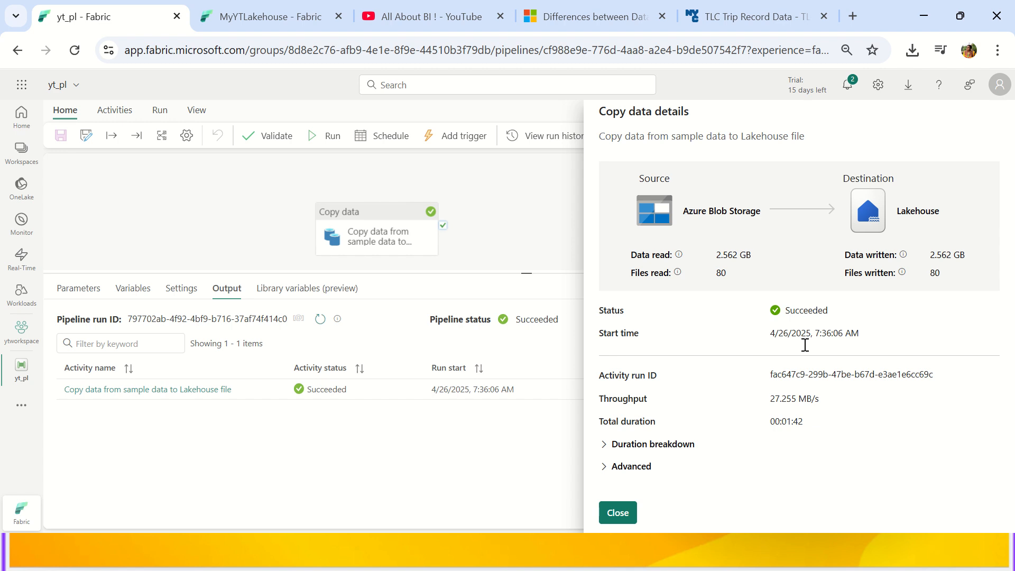
Expand the Duration breakdown, review each timing bar, then close the copy details.
left_click(605, 445)
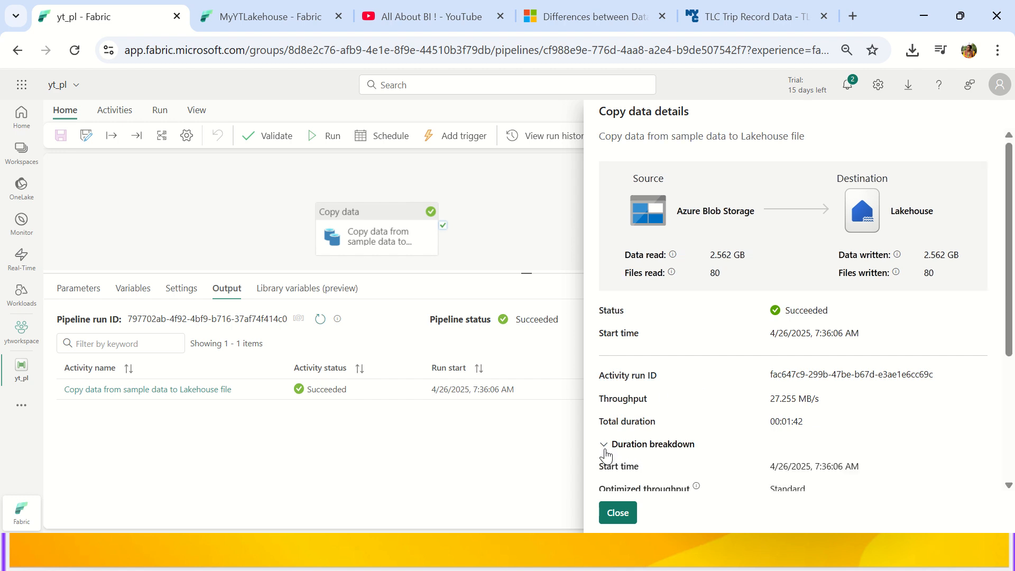
scroll(642, 404, "down", 4)
scroll(634, 262, "up", 3)
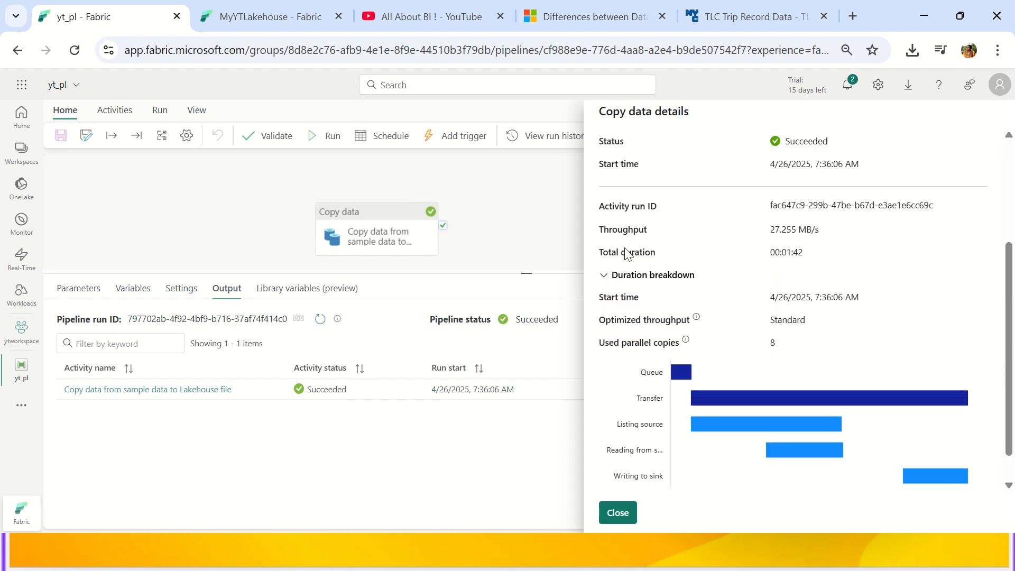
scroll(634, 262, "down", 3)
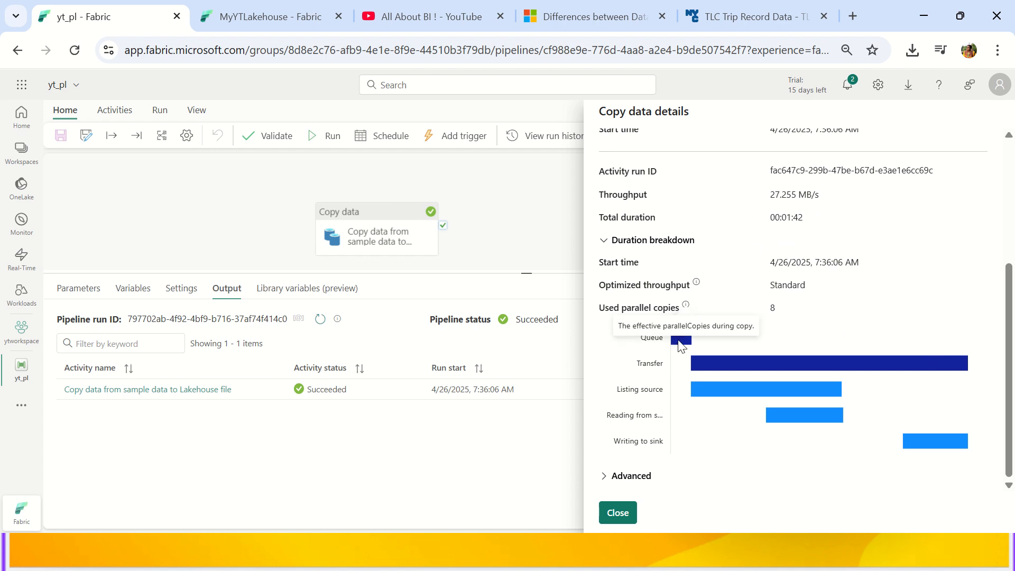
mouse_move(774, 371)
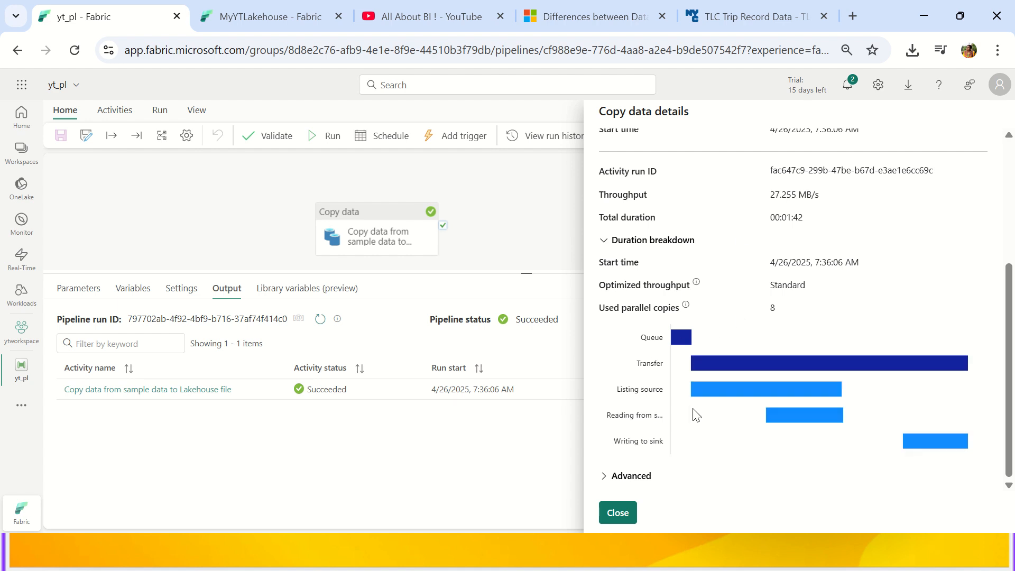
mouse_move(710, 391)
mouse_move(807, 414)
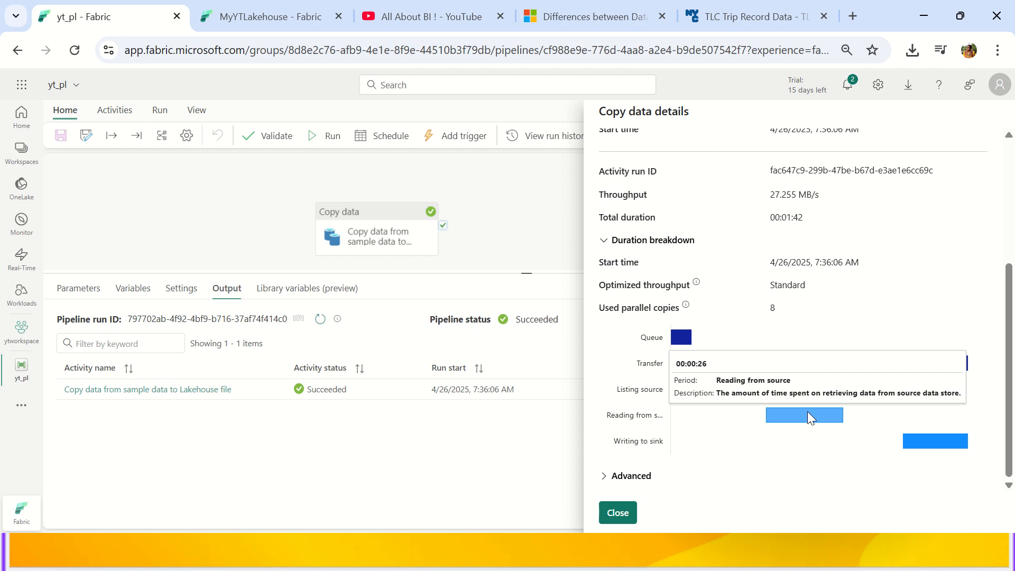
mouse_move(926, 443)
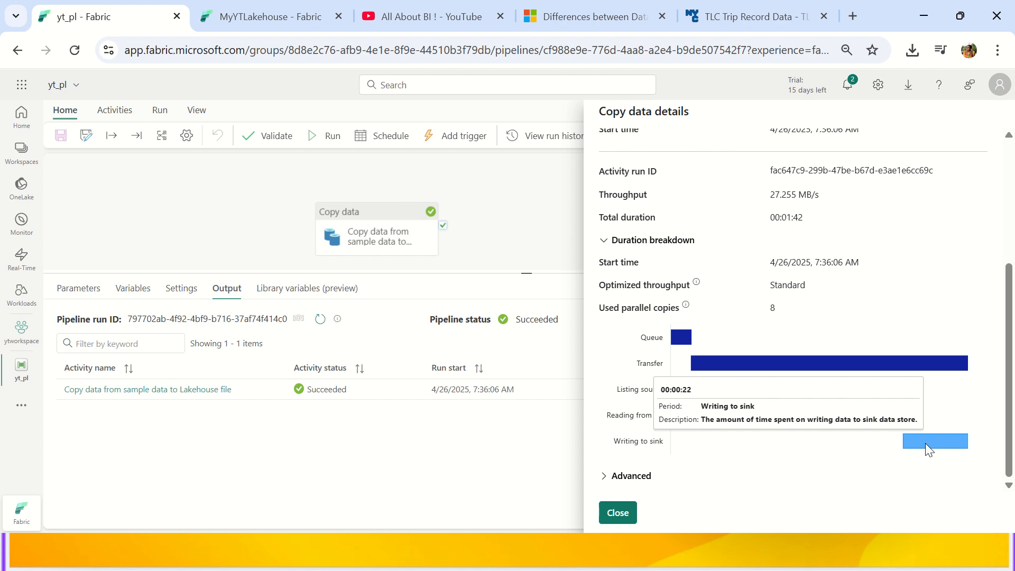
scroll(717, 310, "up", 4)
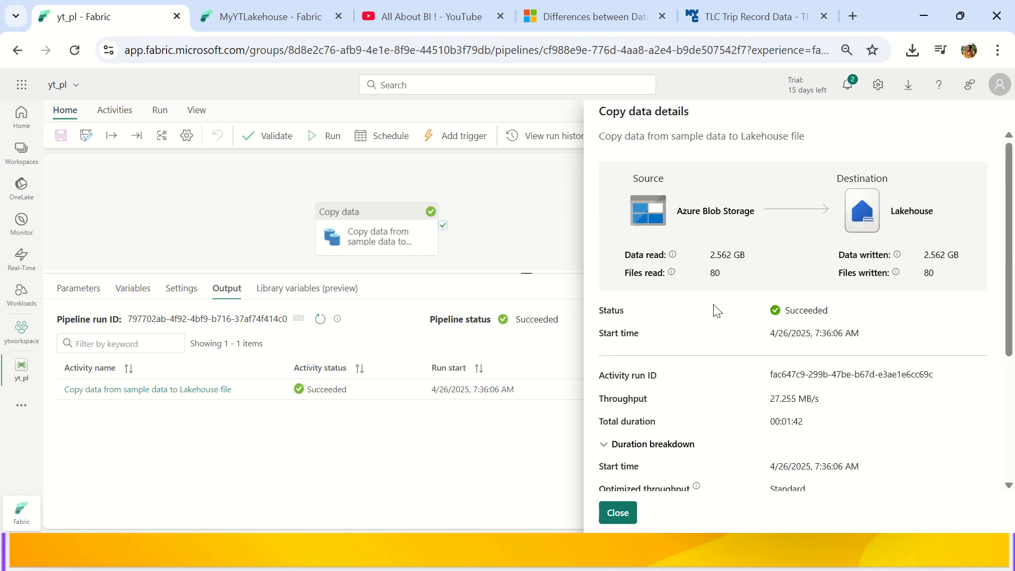
left_click(610, 513)
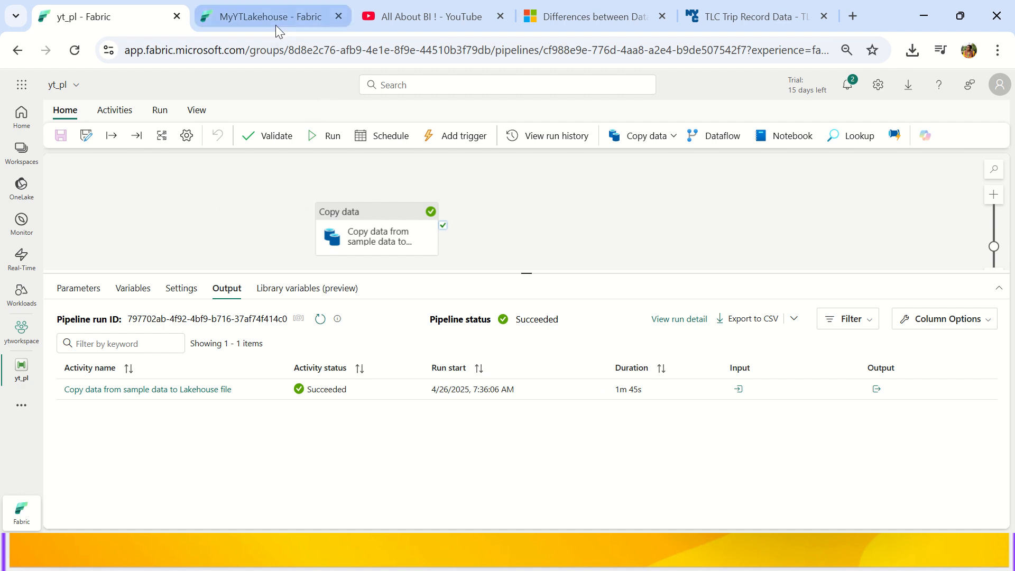
Switch to the MyYTLakehouse tab showing MyYTFolder's puYear=2008 to puYear=2017 partition folders.
mouse_move(275, 25)
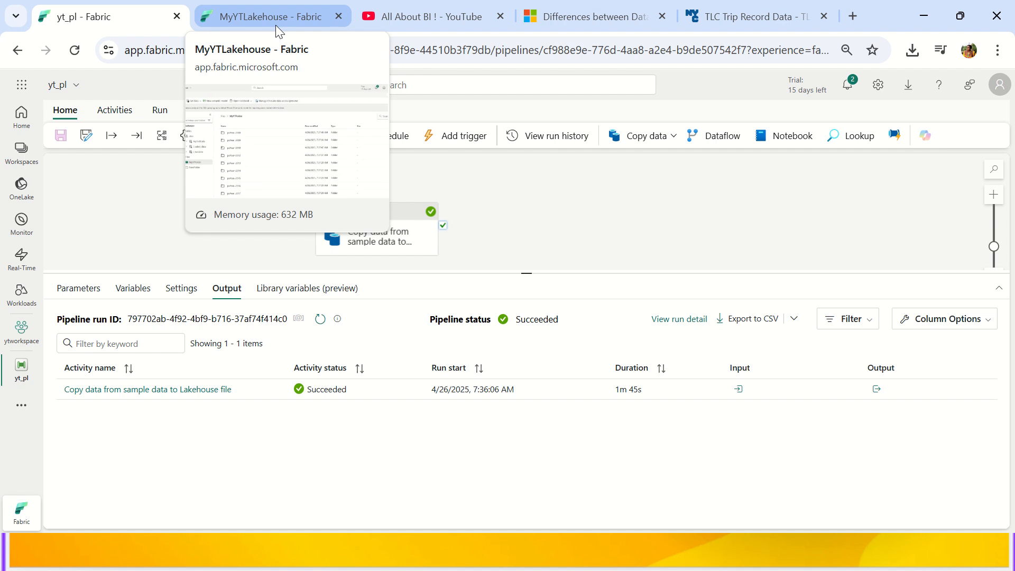
left_click(275, 24)
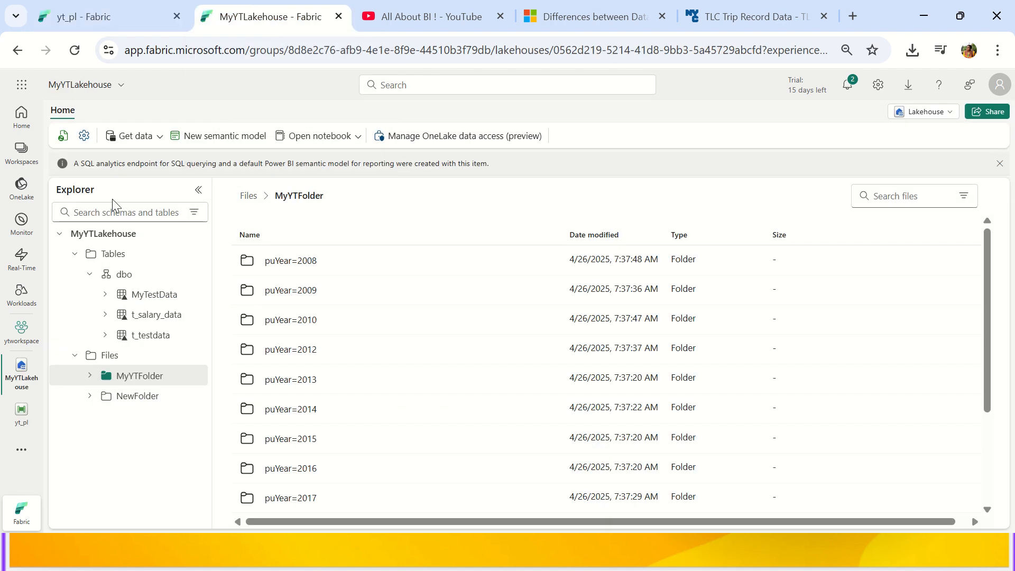
Open the MyYTLakehouse lakehouse from the OneLake catalog.
left_click(27, 201)
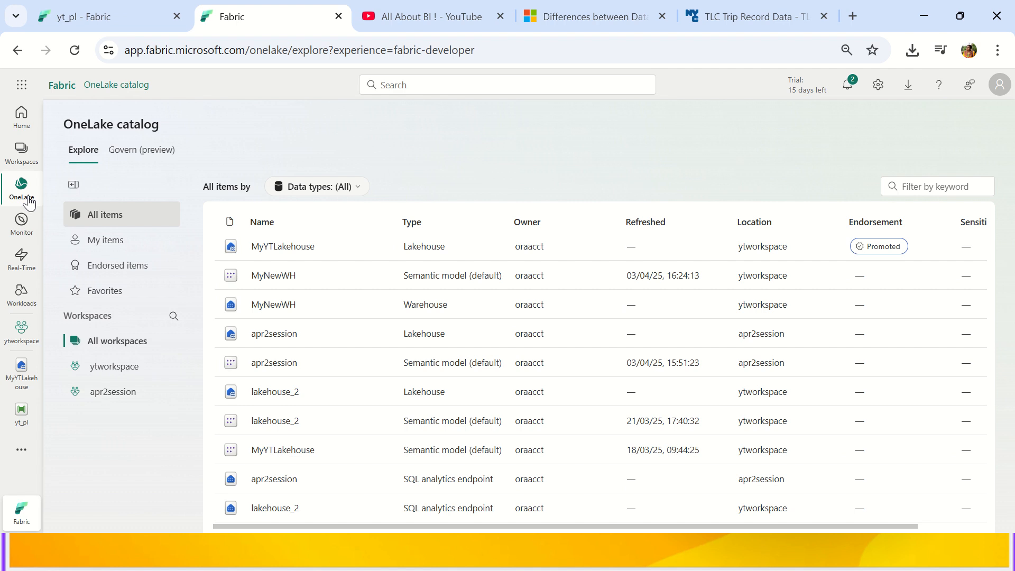
left_click(280, 252)
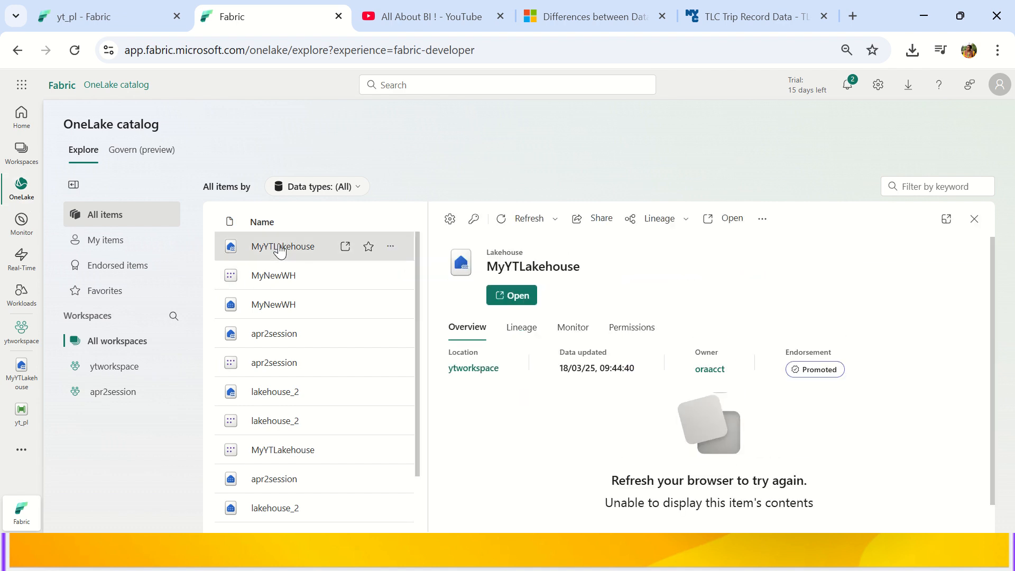
left_click(514, 295)
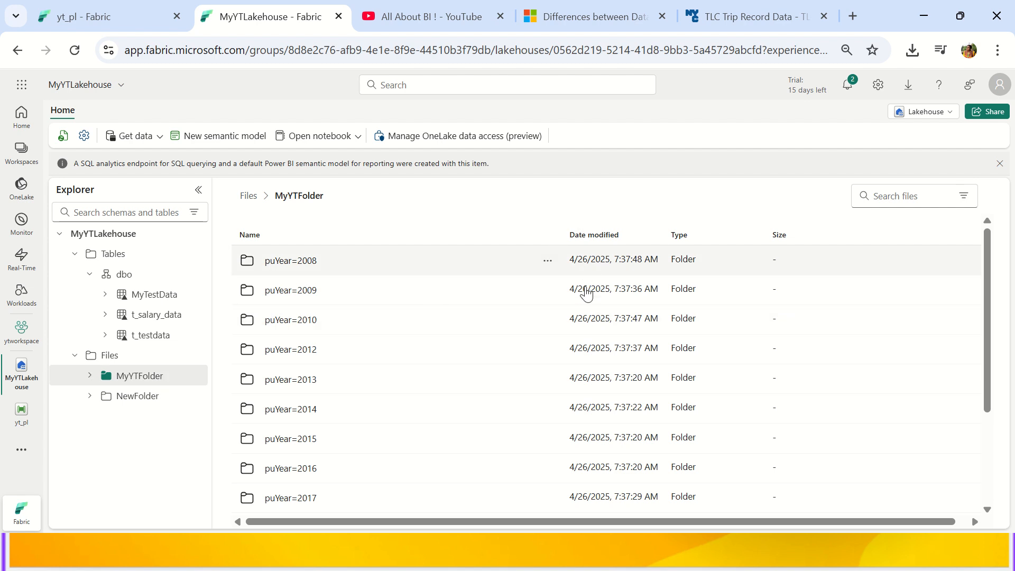
scroll(352, 300, "down", 3)
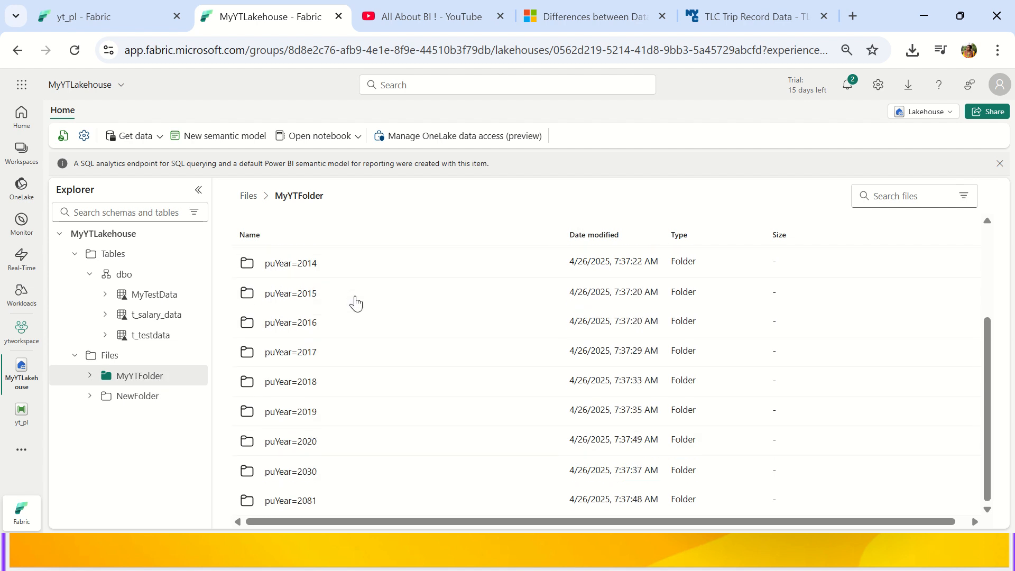
scroll(353, 302, "up", 3)
Browse into puYear=2009/puMonth=1 to see its parquet file, then return to the Files root.
double_click(354, 300)
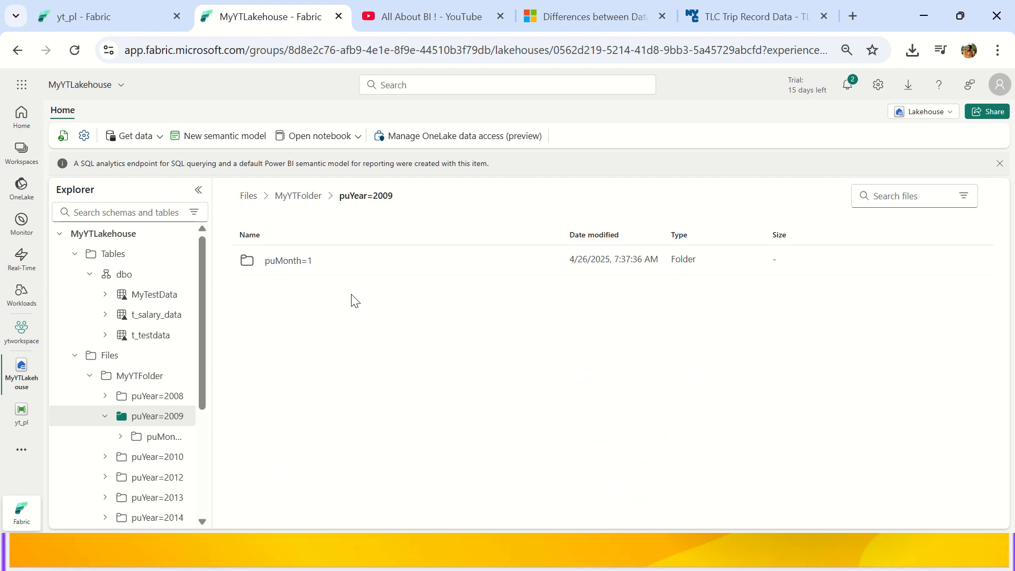
double_click(284, 267)
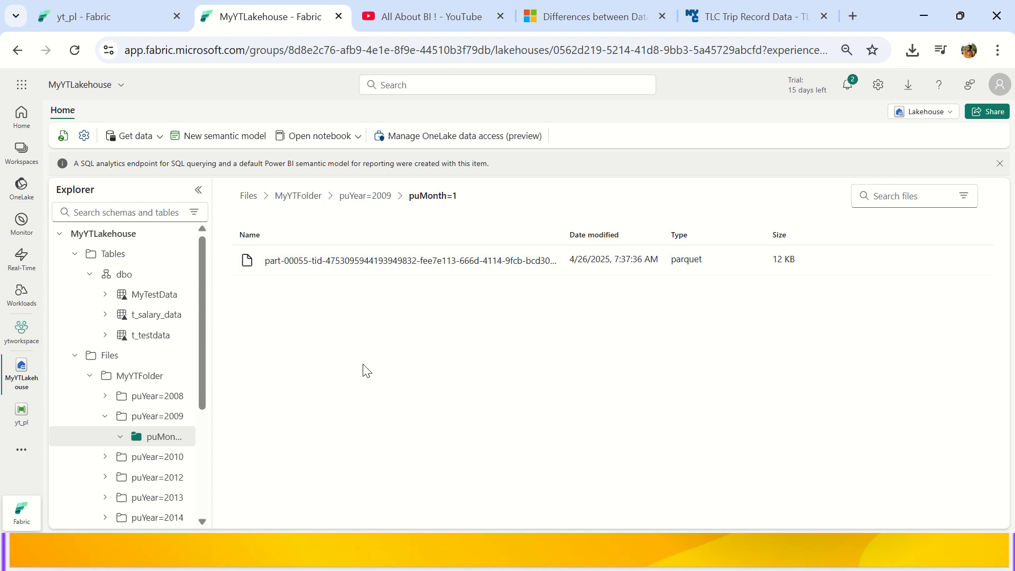
left_click(249, 197)
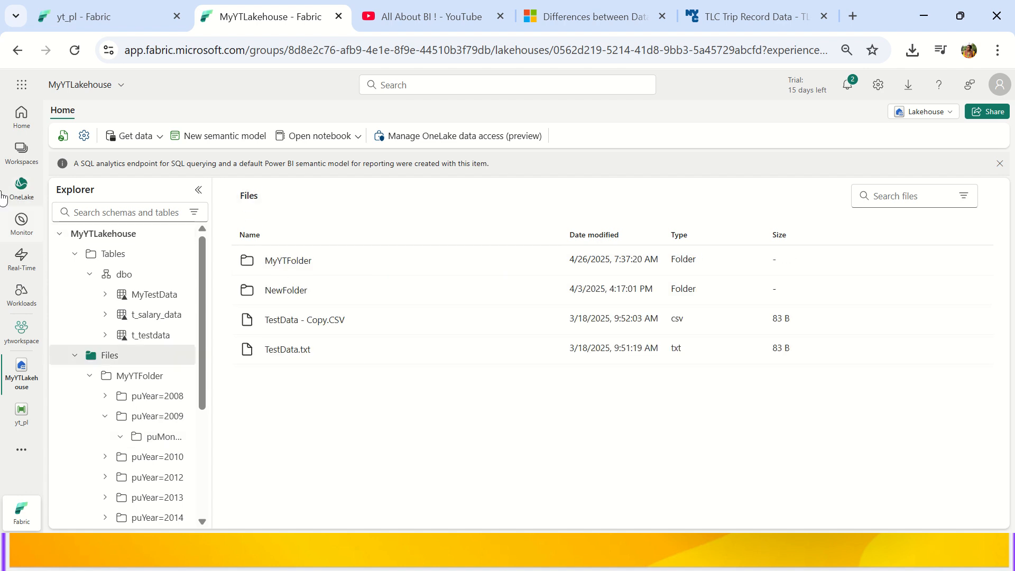
left_click(16, 151)
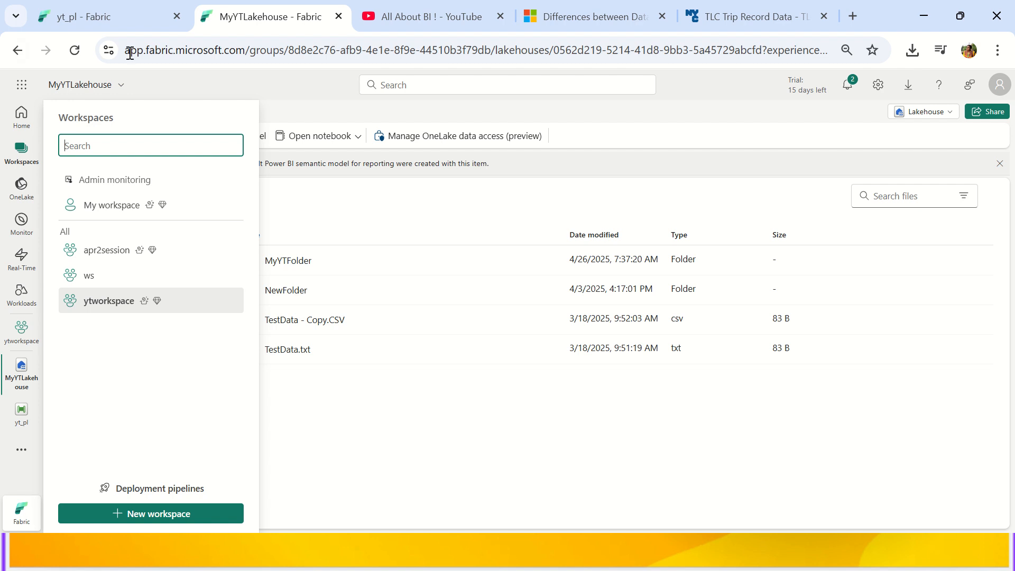
Switch to the Azure Data Factory vs. Data Factory in Microsoft Fabric article and highlight its title.
left_click(562, 25)
scroll(523, 190, "up", 15)
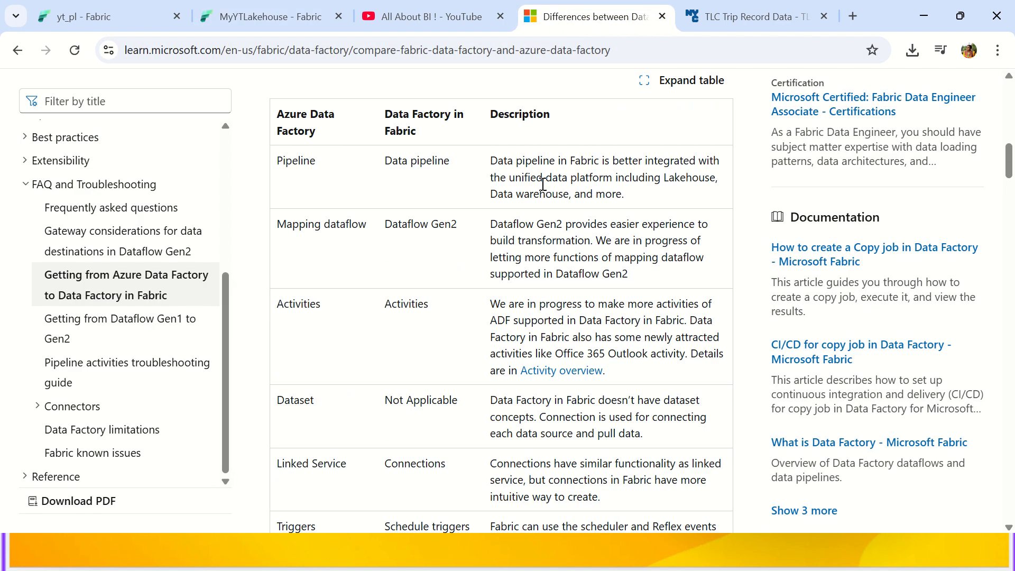
scroll(399, 281, "down", 5)
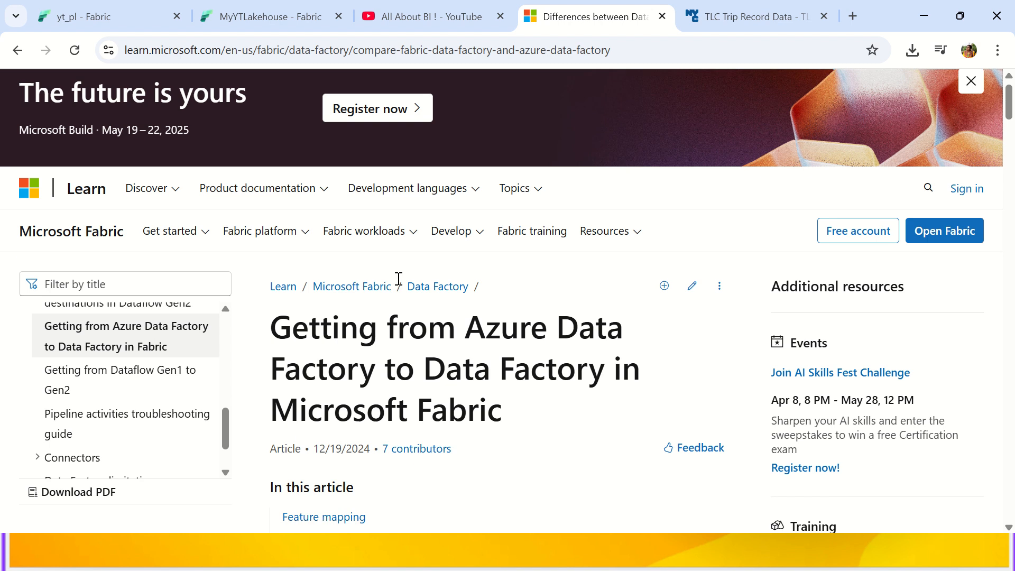
left_click_drag(464, 115, 375, 158)
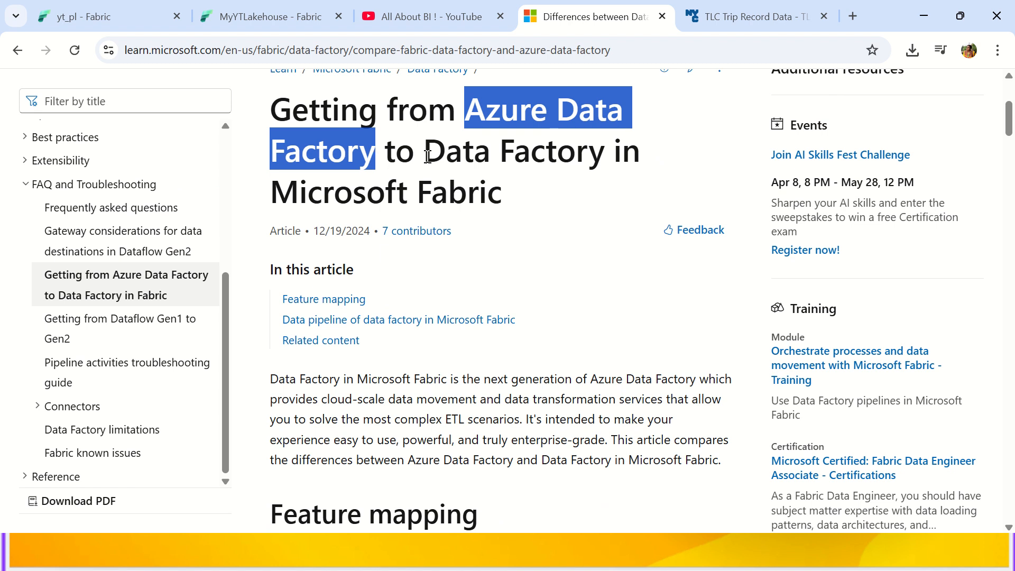
left_click_drag(425, 154, 530, 199)
scroll(526, 244, "down", 5)
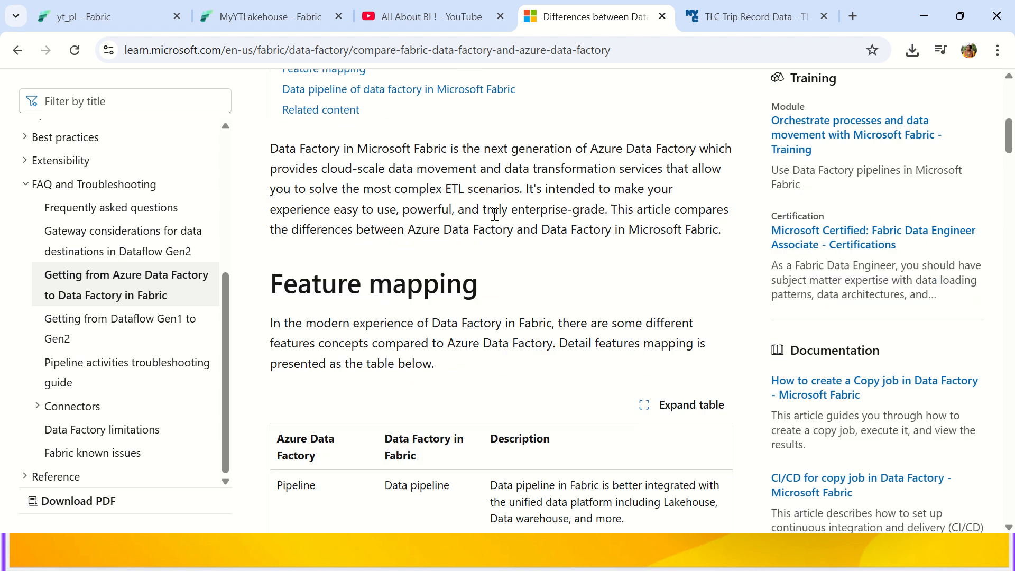
key("ctrl+l")
scroll(523, 232, "down", 6)
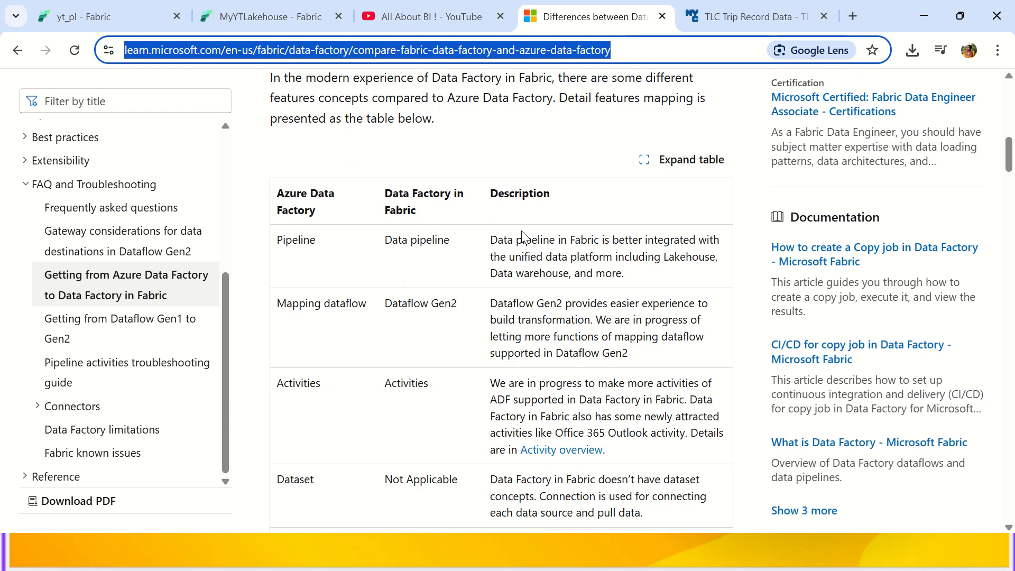
Highlight mappings Pipeline to Data pipeline, Mapping dataflow to Dataflow Gen2, and the Activities row.
double_click(306, 162)
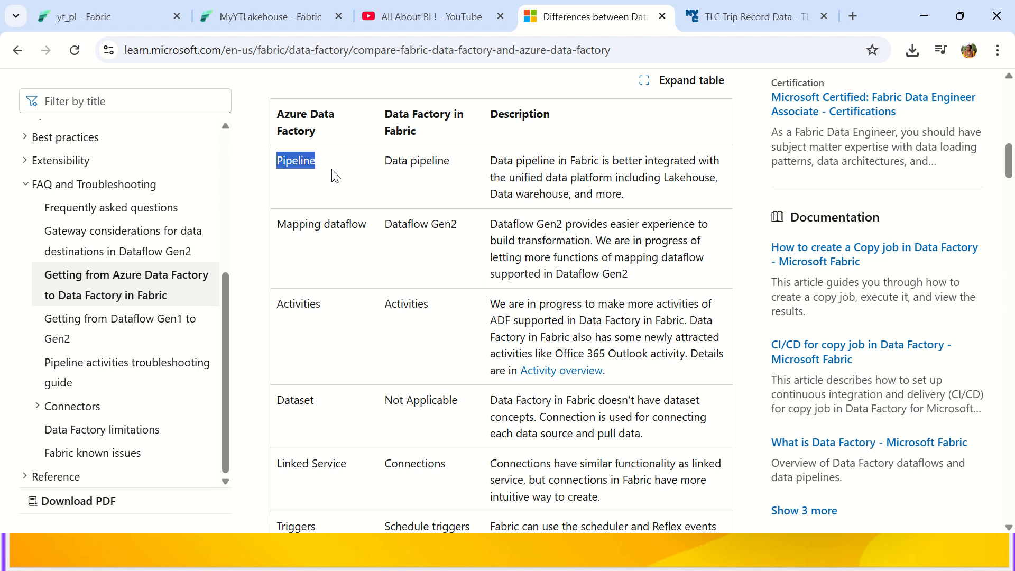
left_click_drag(385, 162, 445, 166)
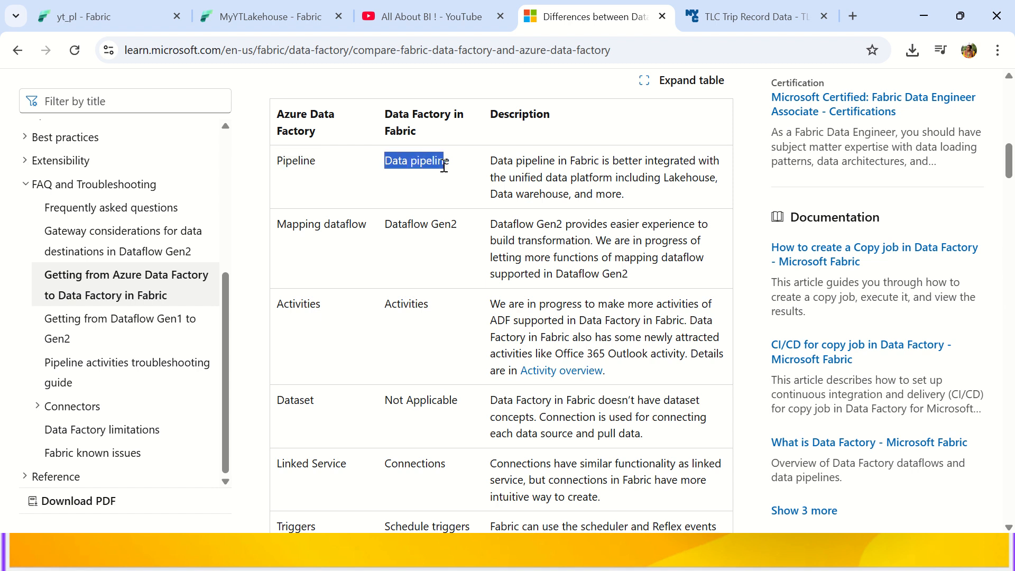
left_click_drag(292, 224, 460, 222)
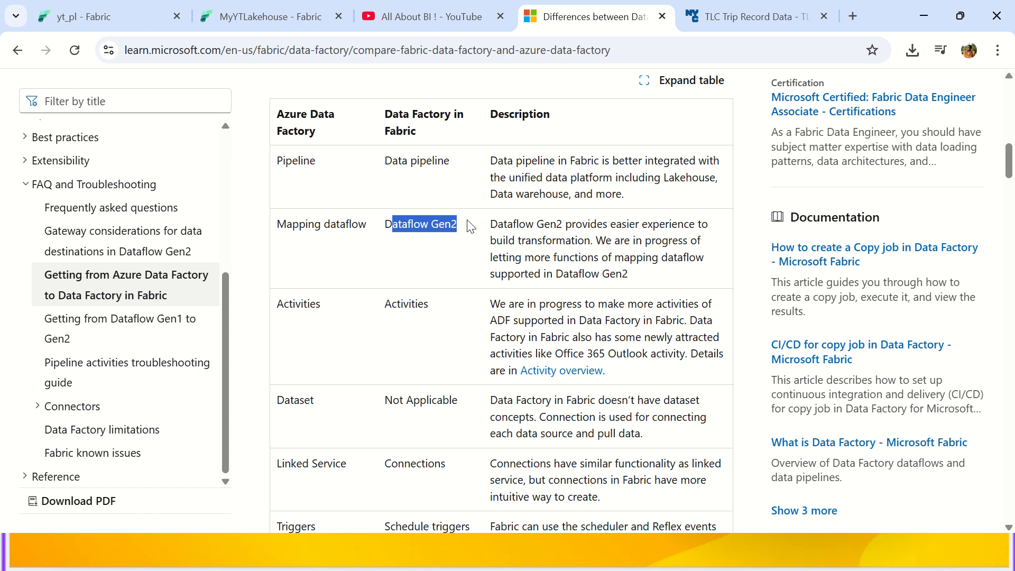
scroll(470, 226, "down", 2)
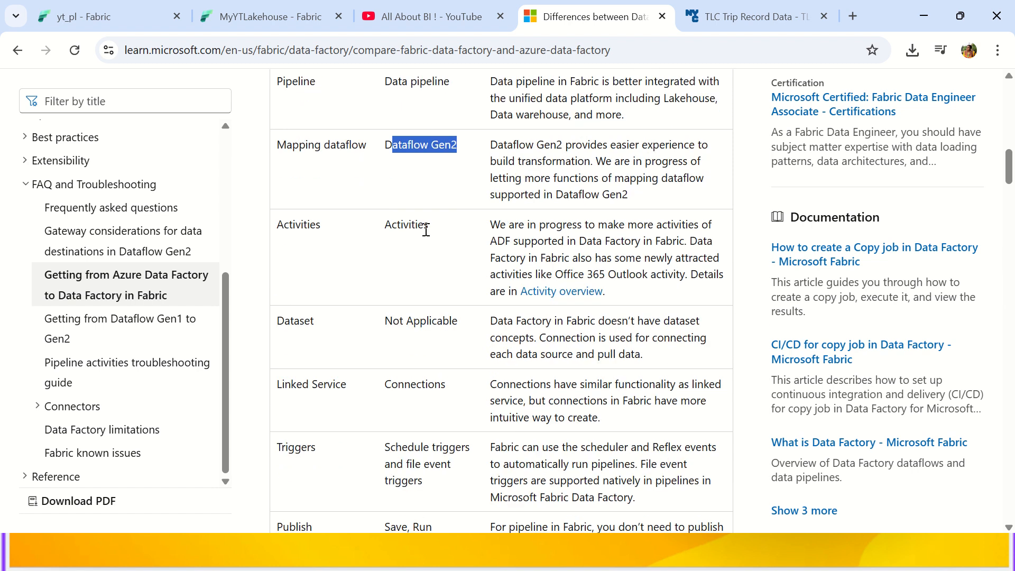
left_click_drag(276, 234, 323, 228)
left_click(415, 219)
Highlight Dataset mapping to Not Applicable and Linked Service mapping to Connections.
scroll(409, 219, "down", 3)
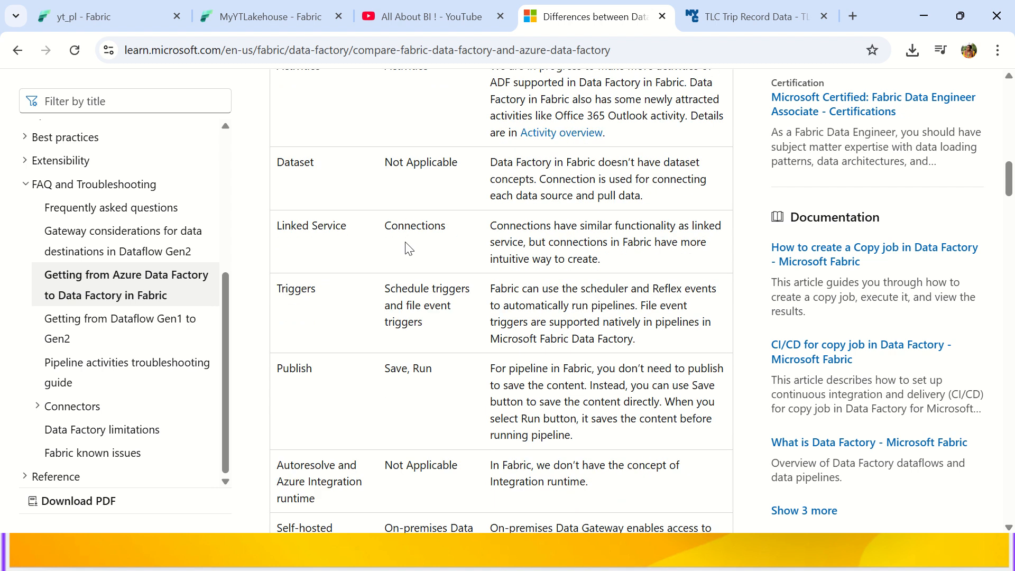
double_click(298, 162)
left_click_drag(392, 163, 451, 164)
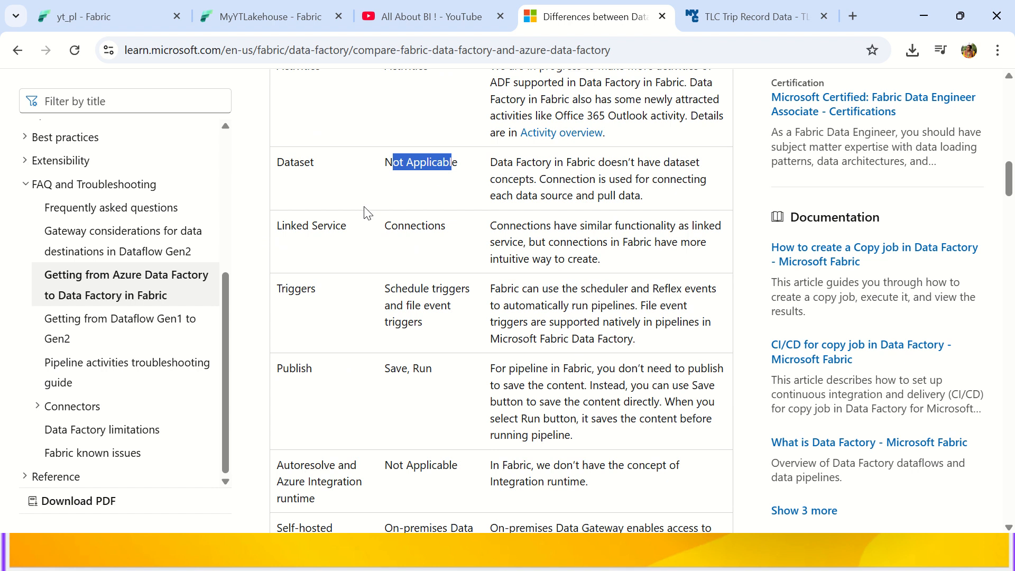
double_click(433, 231)
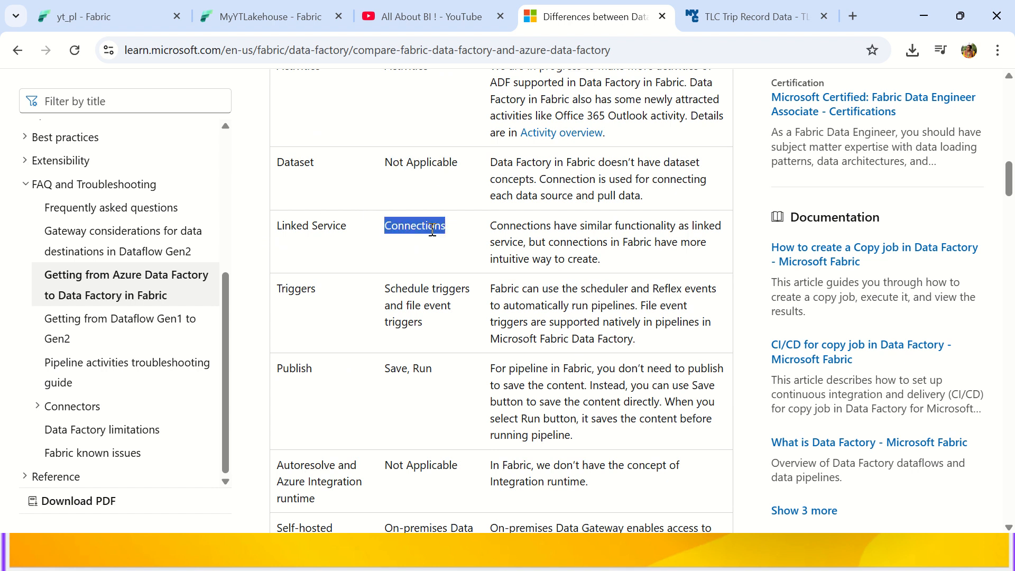
double_click(299, 165)
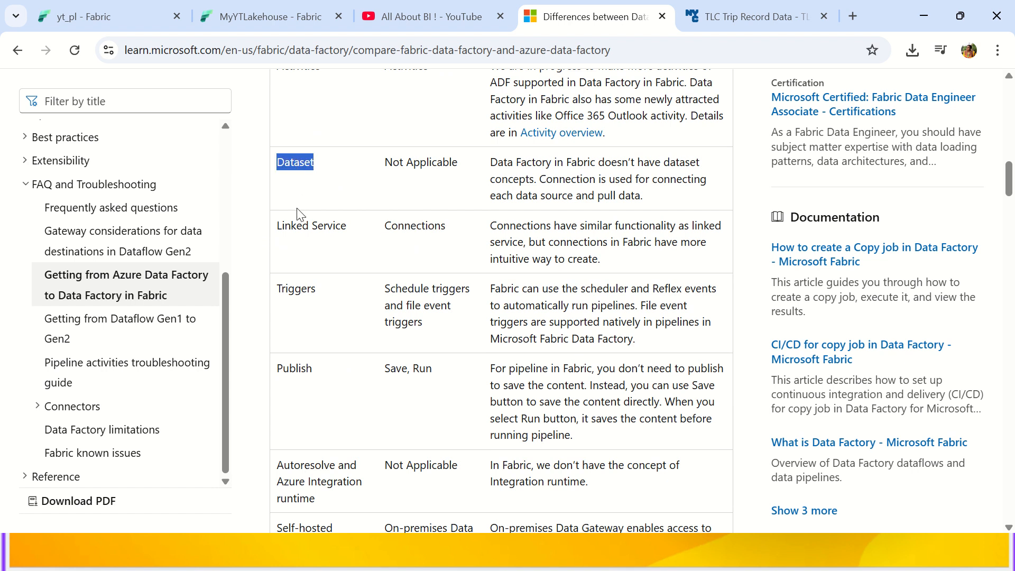
double_click(301, 229)
scroll(301, 229, "down", 3)
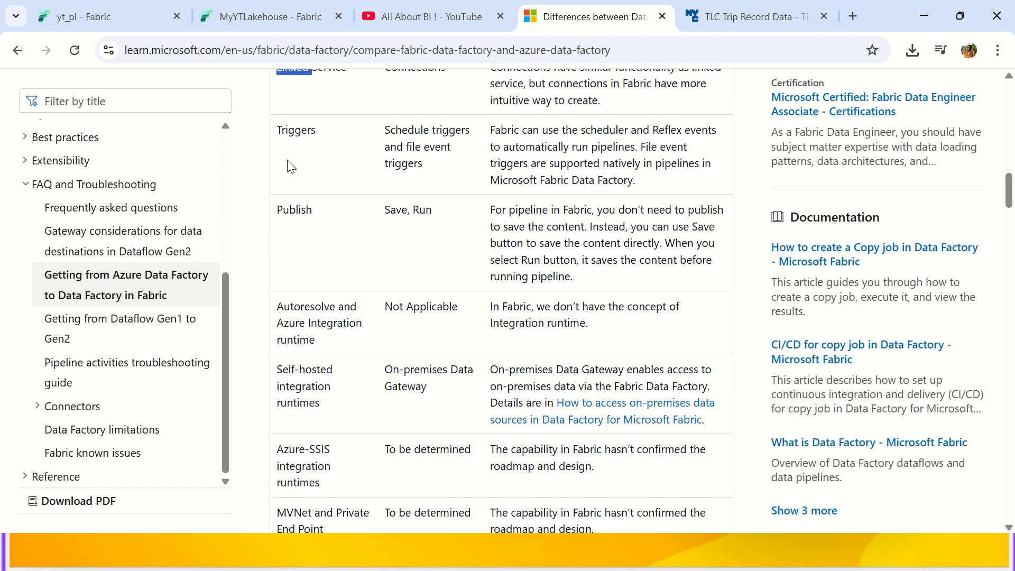
Highlight Triggers mapping to Schedule and file event triggers, and Publish to Save, Run.
double_click(296, 132)
left_click_drag(391, 133, 469, 133)
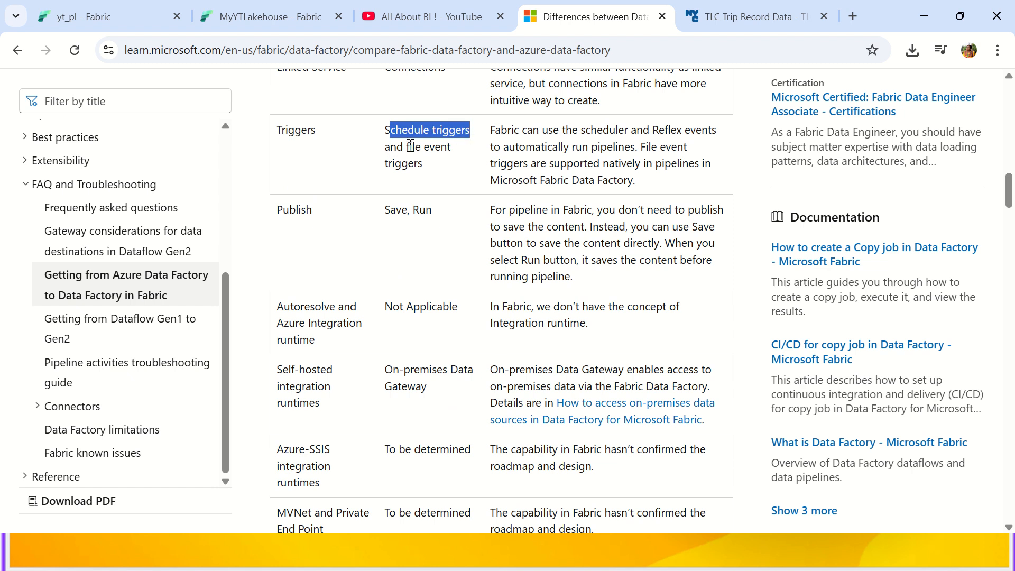
left_click_drag(410, 147, 443, 169)
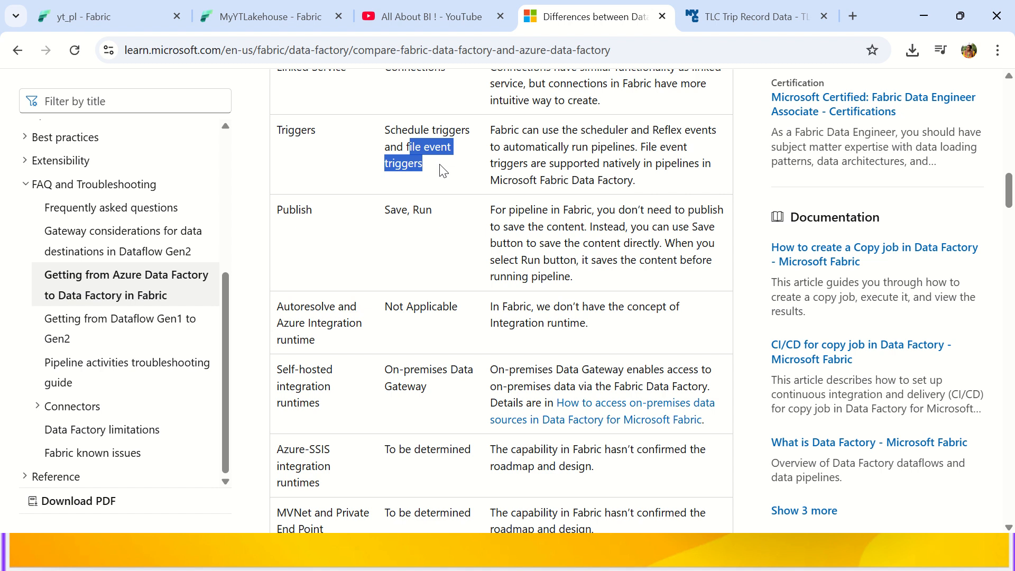
double_click(299, 210)
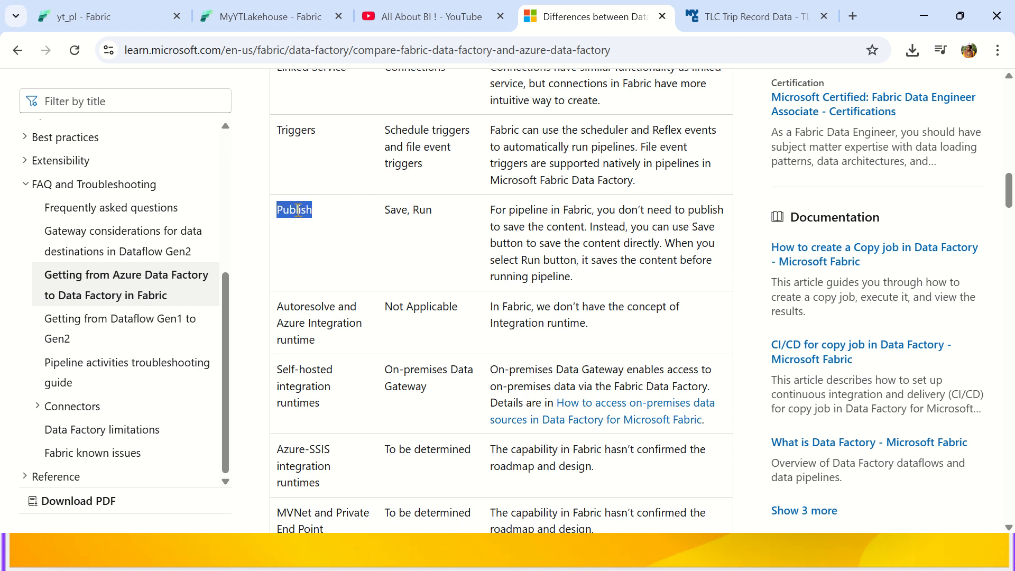
left_click_drag(381, 210, 437, 207)
left_click_drag(438, 207, 386, 210)
Highlight the integration runtime rows: Azure IR has no Fabric concept, Self-hosted maps to On-premises Data Gateway.
scroll(386, 212, "down", 3)
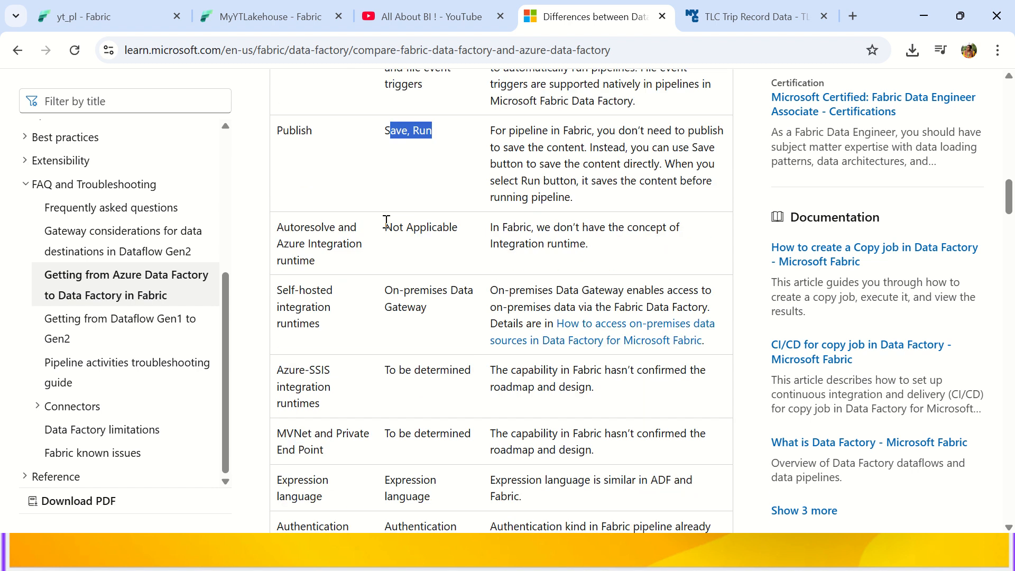
left_click_drag(294, 146, 338, 186)
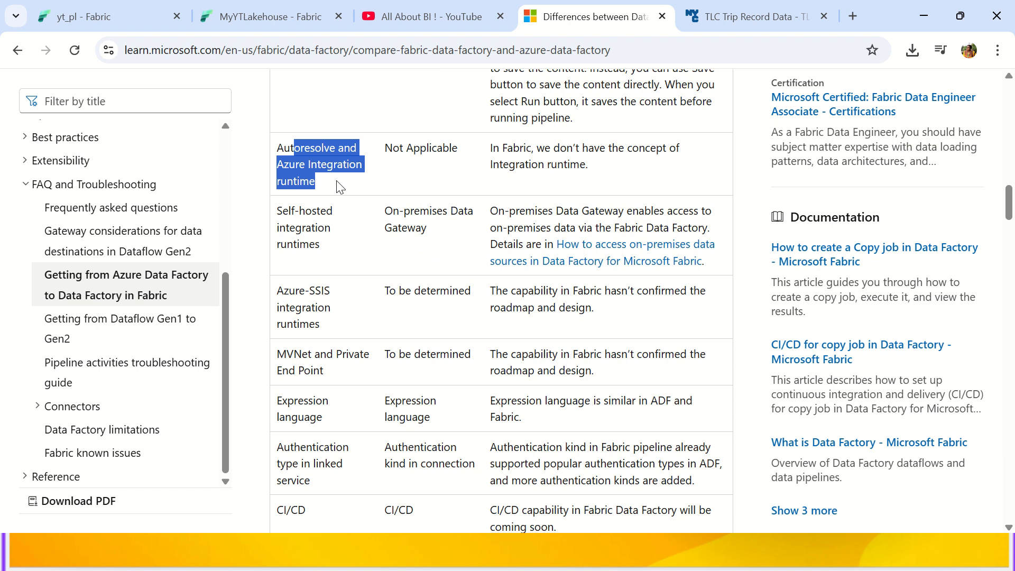
left_click_drag(553, 150, 586, 181)
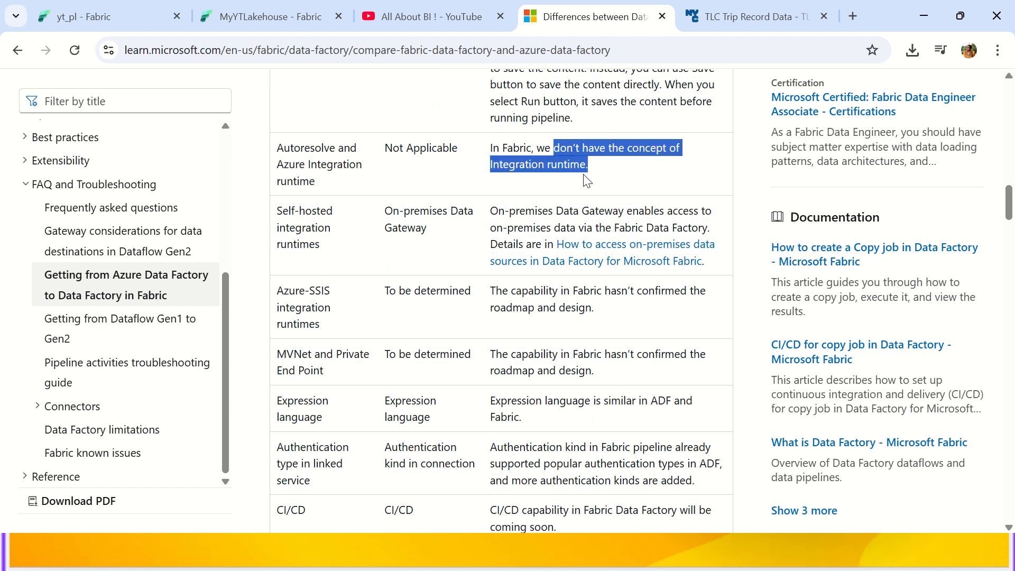
scroll(503, 209, "down", 2)
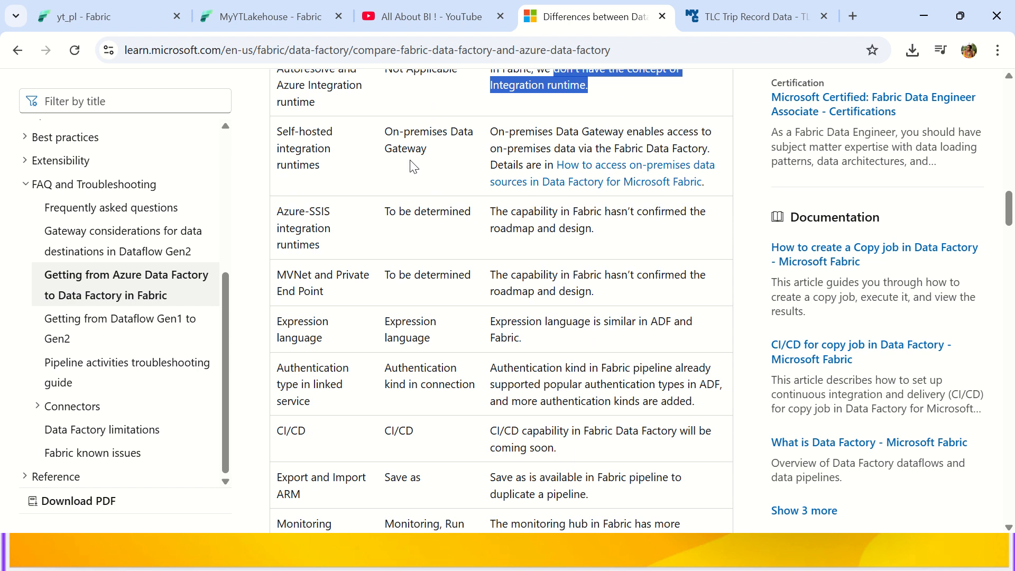
left_click_drag(277, 132, 332, 177)
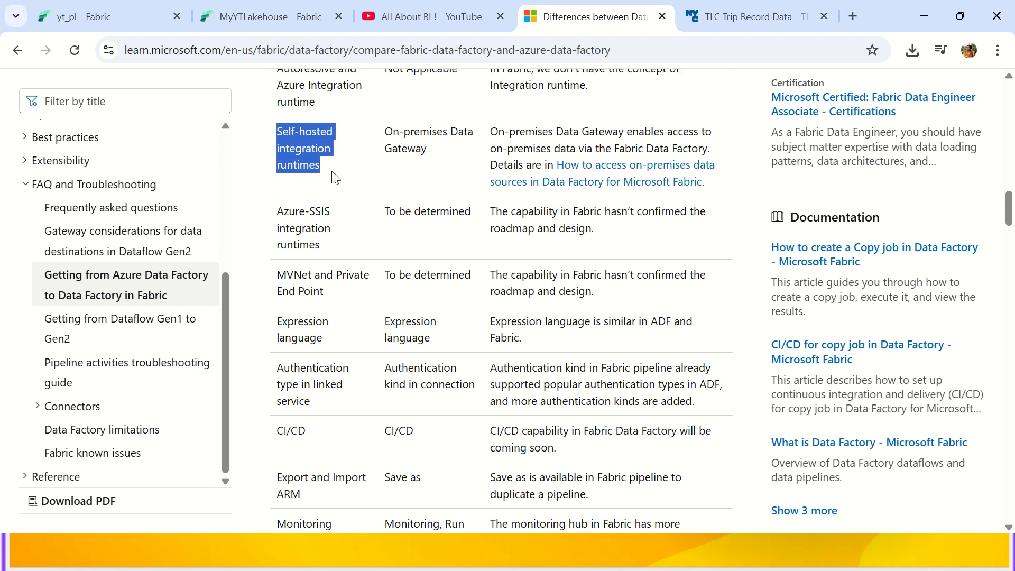
left_click_drag(384, 129, 450, 160)
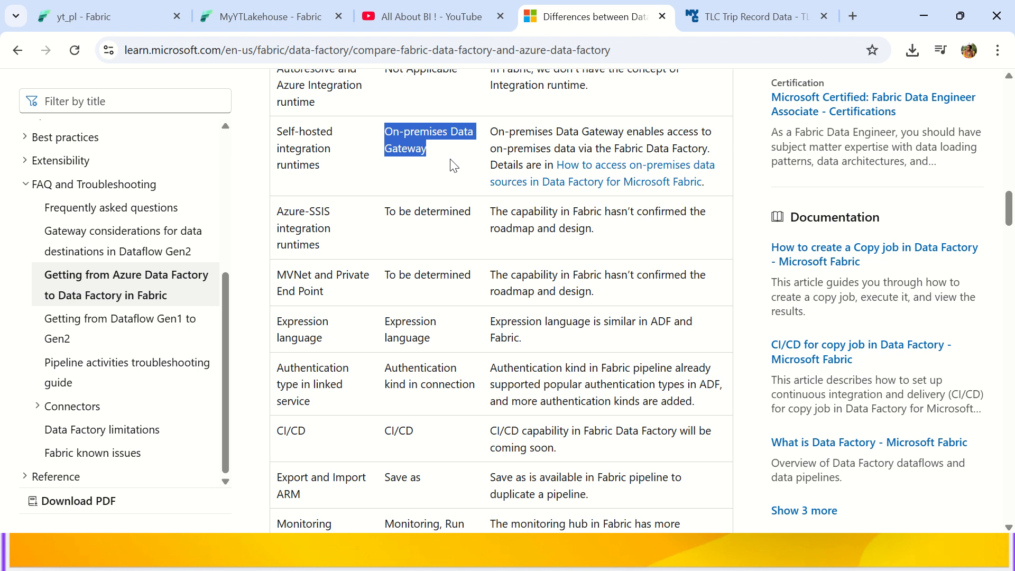
Return to the top of the article and select its full web address.
scroll(444, 205, "down", 4)
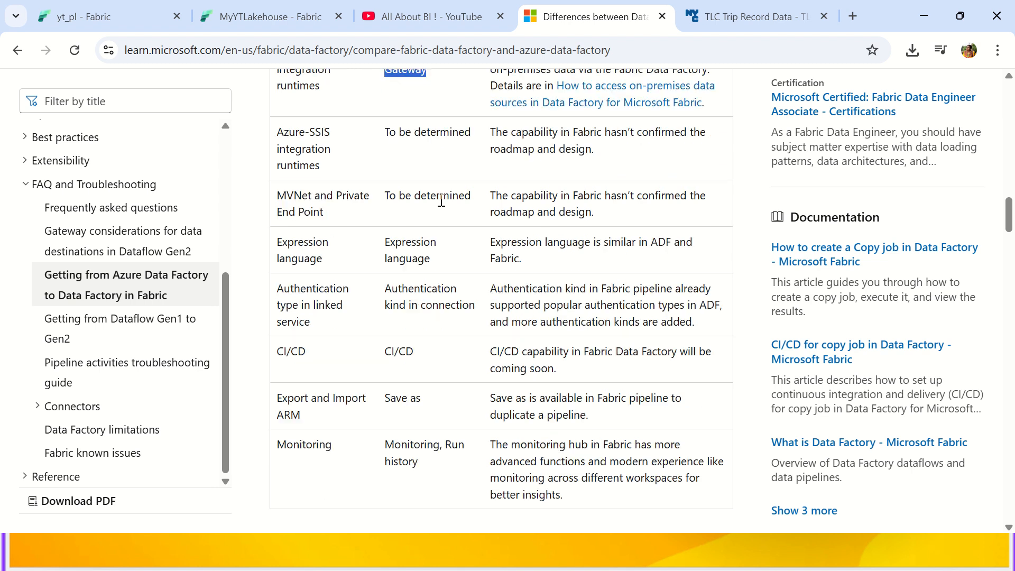
scroll(440, 200, "down", 9)
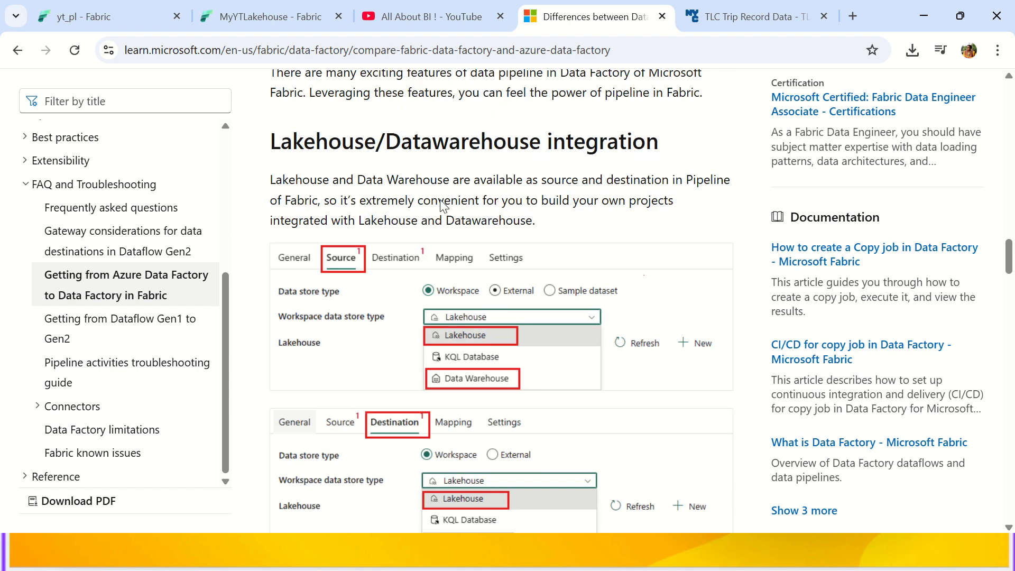
scroll(464, 236, "up", 15)
scroll(465, 243, "up", 15)
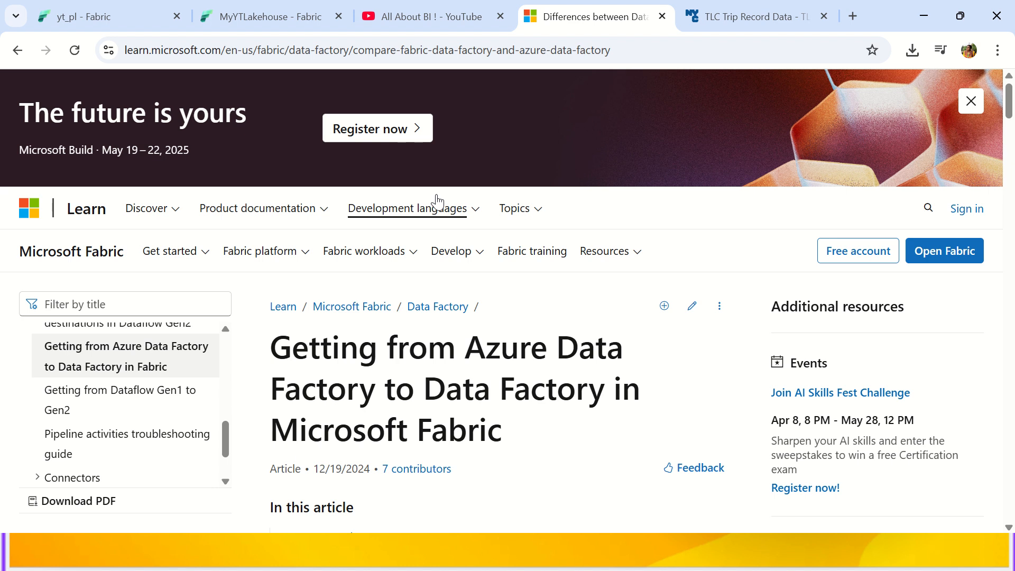
left_click(485, 51)
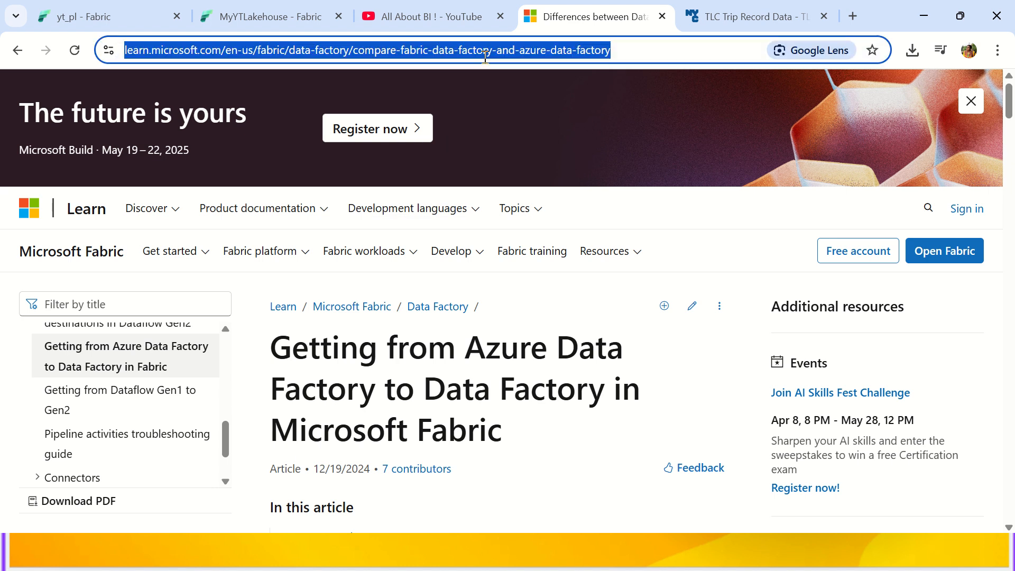